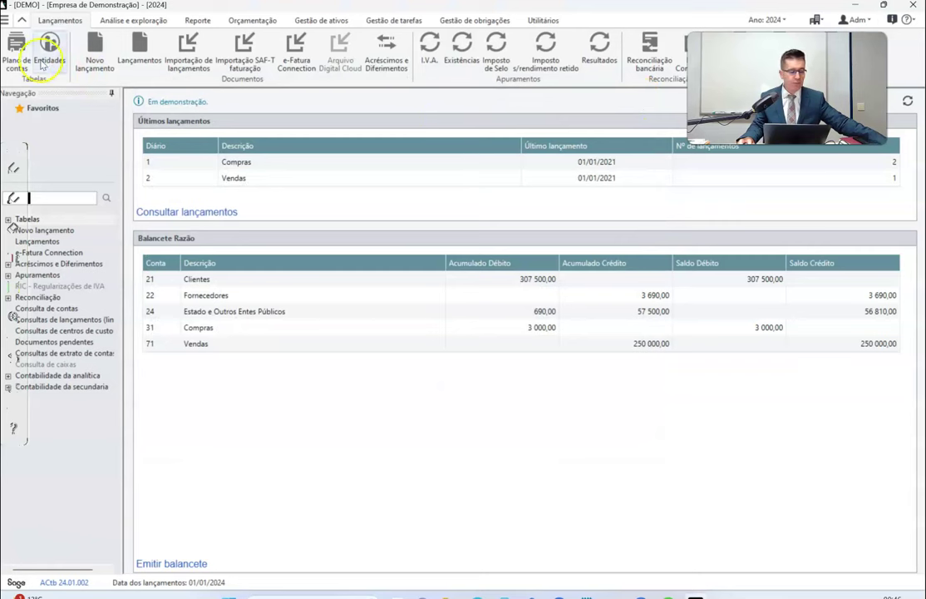
# Open the chart of accounts and view, then close, the details of account 141 Derivados.
pyautogui.click(17, 47)
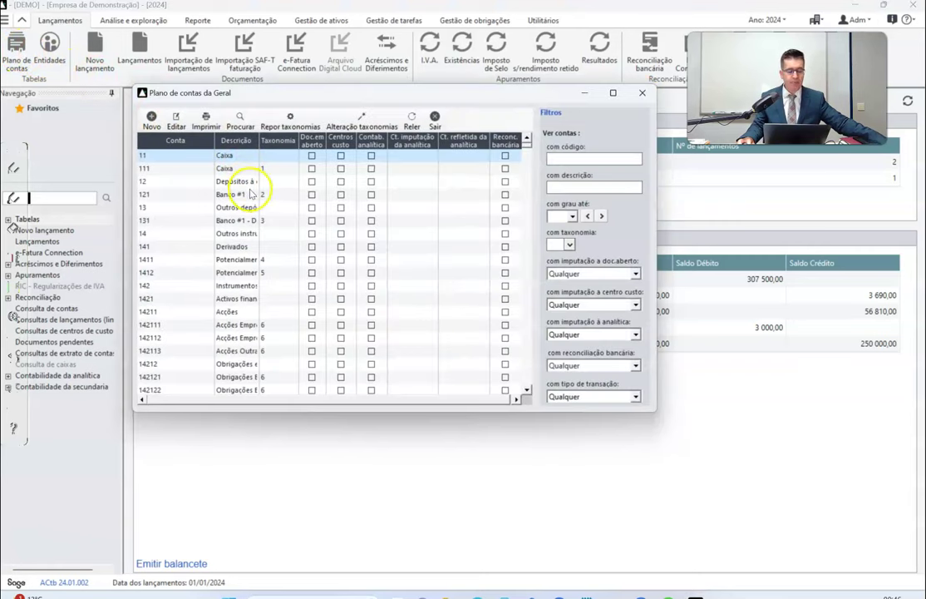
pyautogui.click(310, 250)
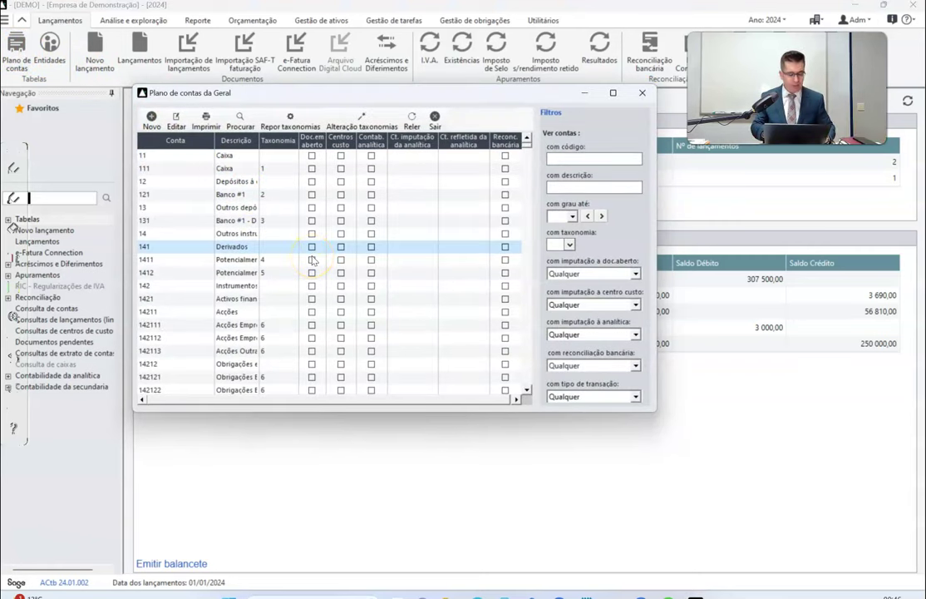
pyautogui.doubleClick(311, 249)
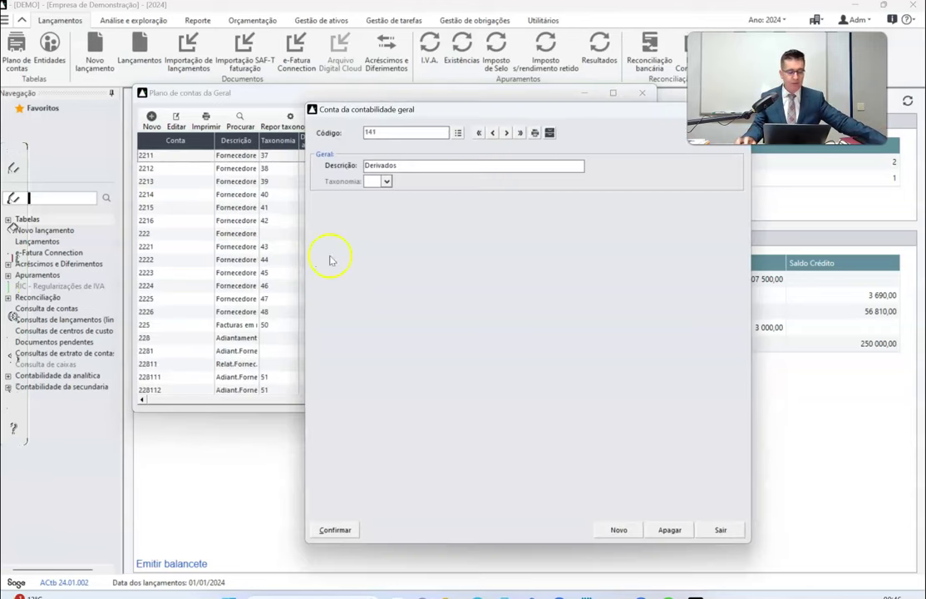
pyautogui.moveTo(569, 121); pyautogui.dragTo(420, 123)
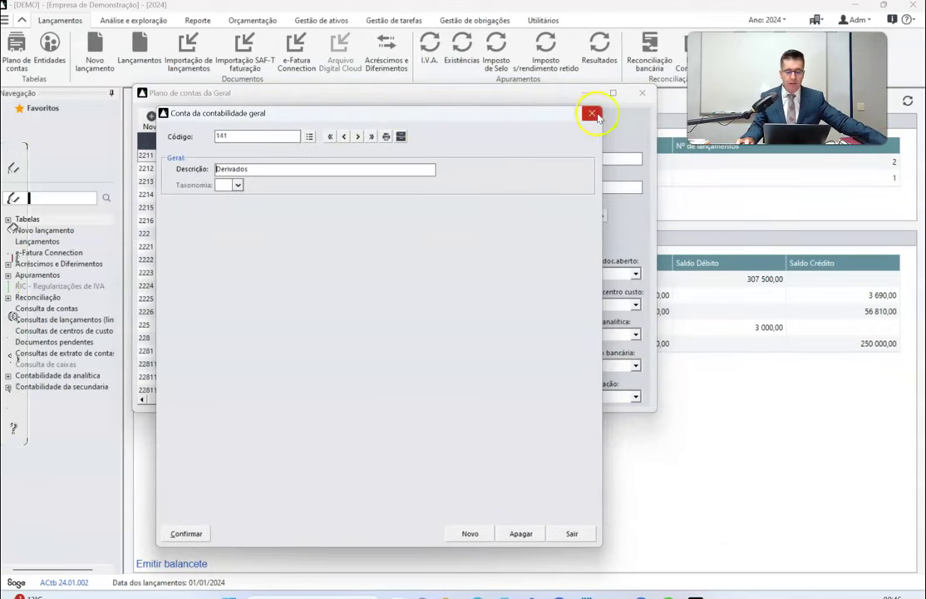
pyautogui.click(592, 112)
pyautogui.scroll(2, 263, 198)
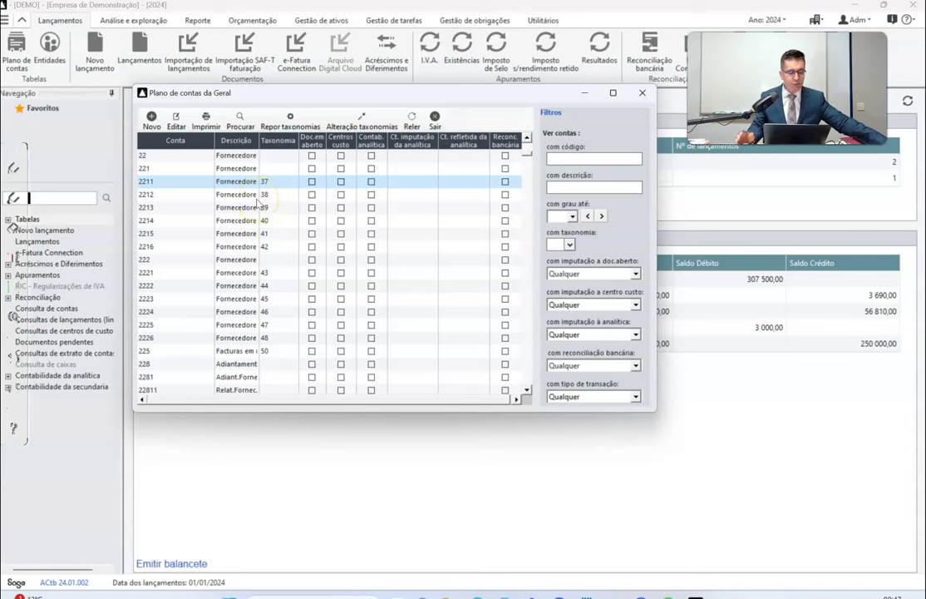
pyautogui.doubleClick(259, 135)
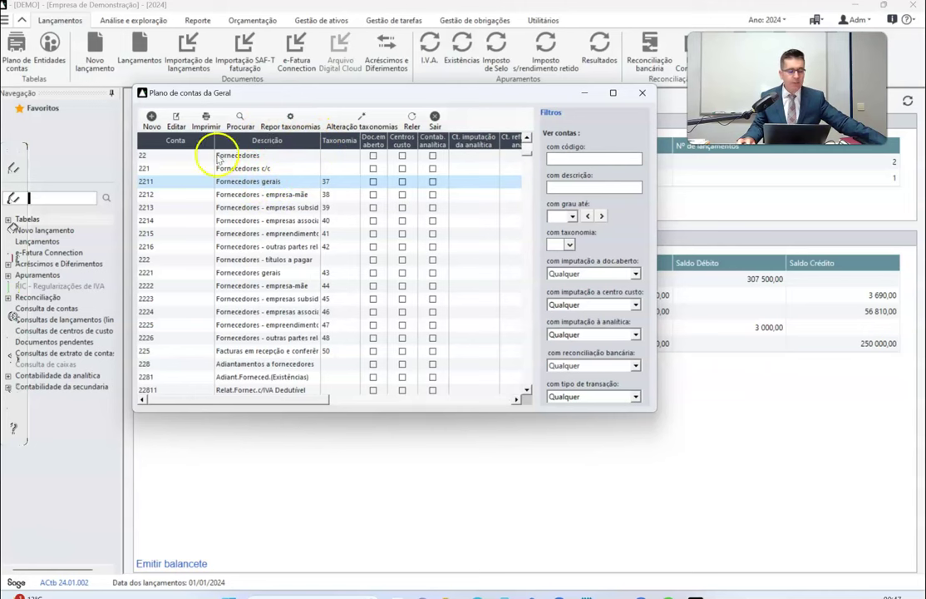
pyautogui.click(153, 121)
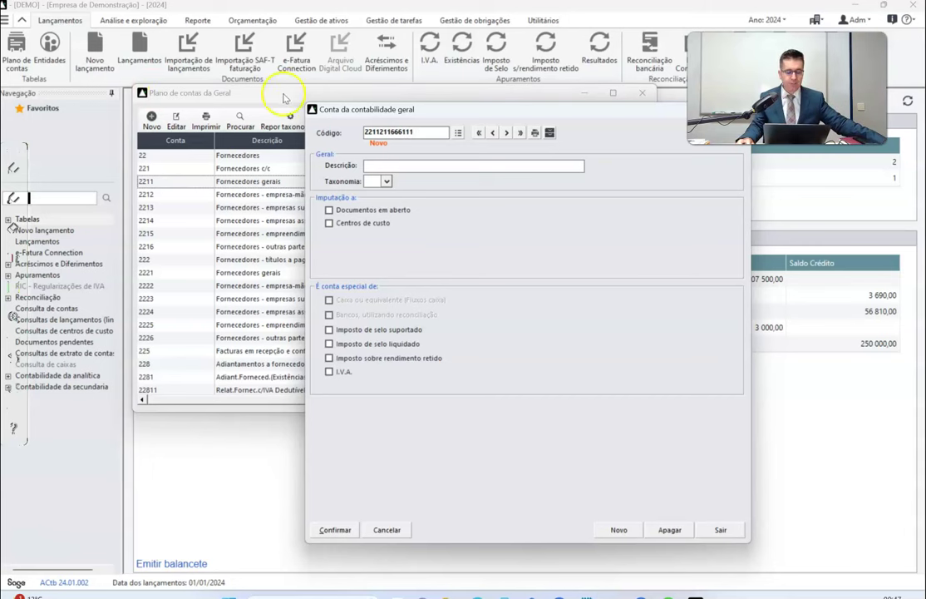
# Copy the code digits, describe the account with the consultant's name, and save it with taxonomy 37.
pyautogui.moveTo(380, 131); pyautogui.dragTo(414, 132)
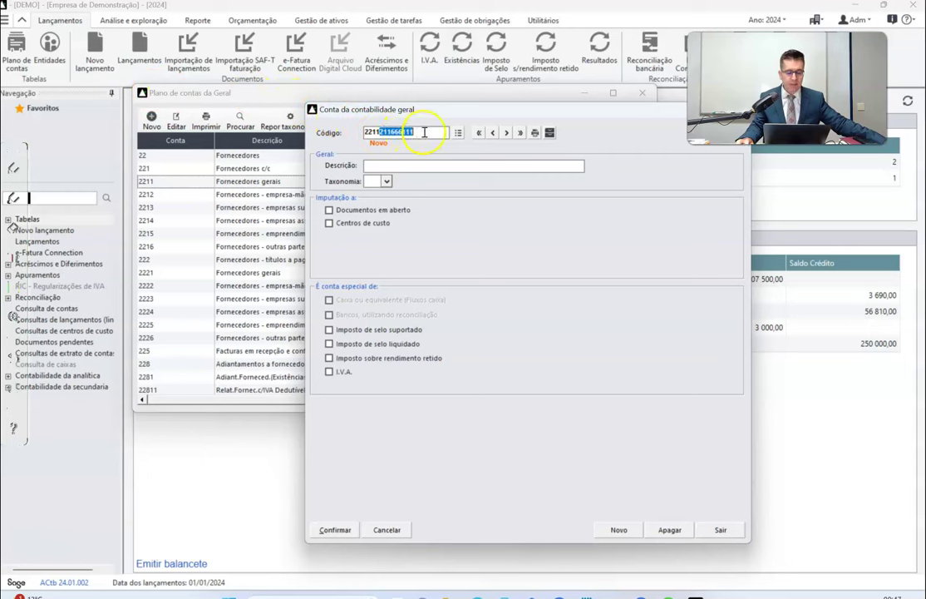
pyautogui.rightClick(412, 132)
pyautogui.click(441, 168)
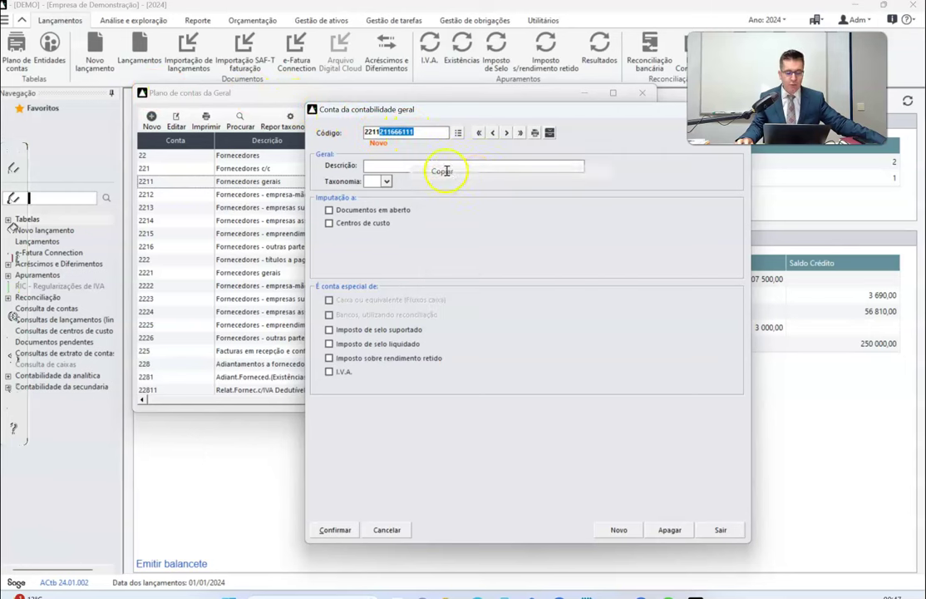
pyautogui.click(425, 168)
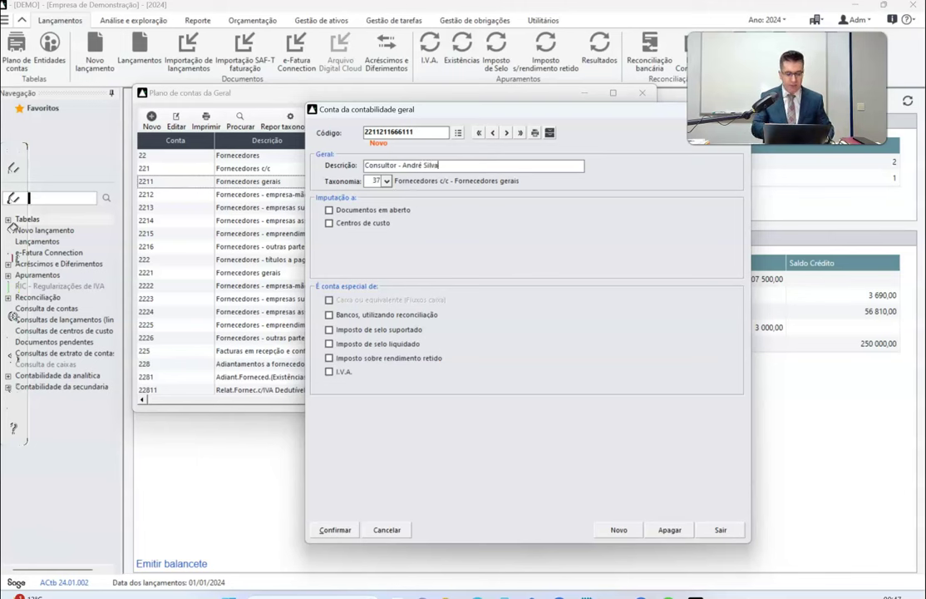
pyautogui.doubleClick(379, 181)
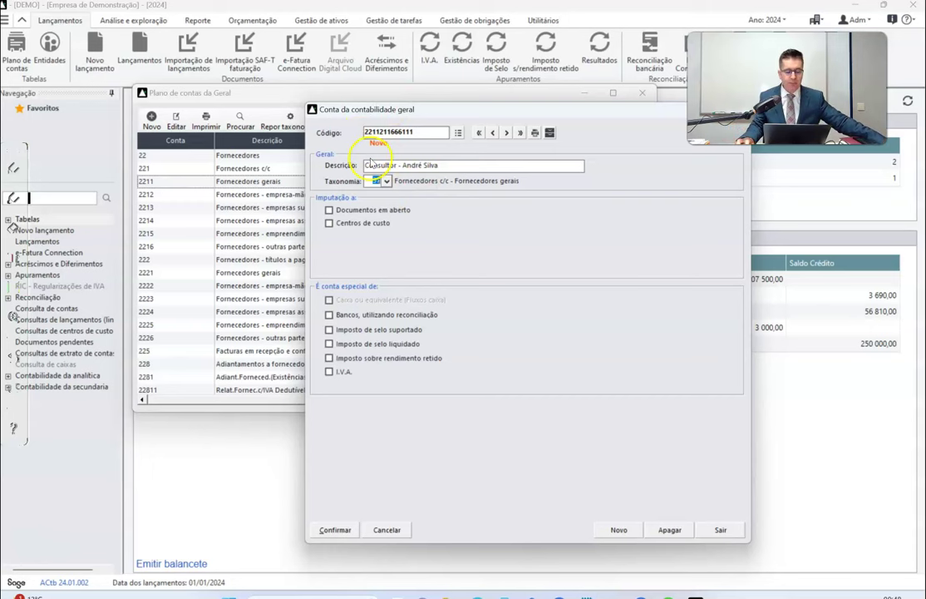
pyautogui.click(333, 532)
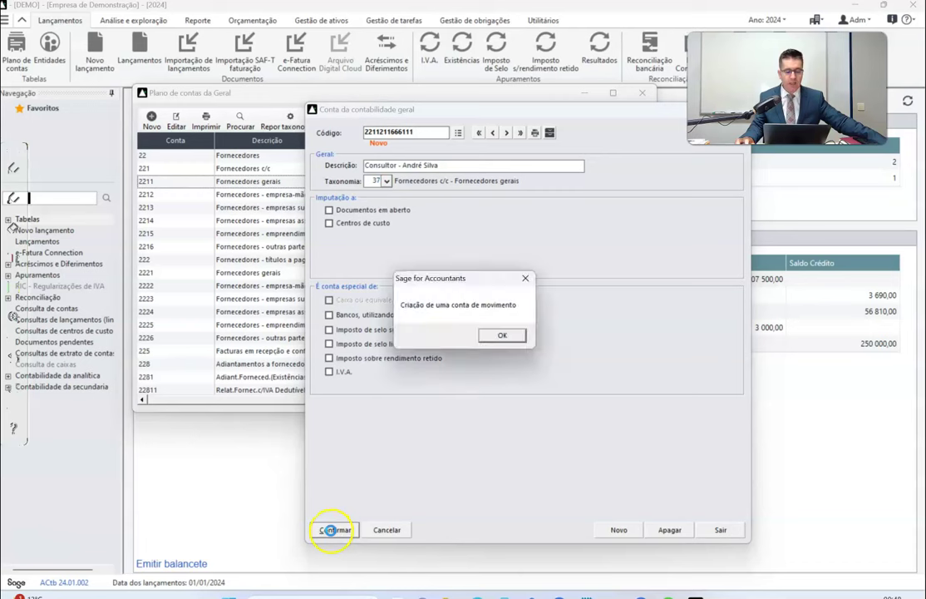
# Acknowledge both confirmation messages, then close the empty account form and the chart of accounts.
pyautogui.click(506, 337)
pyautogui.click(557, 351)
pyautogui.moveTo(565, 107); pyautogui.dragTo(451, 110)
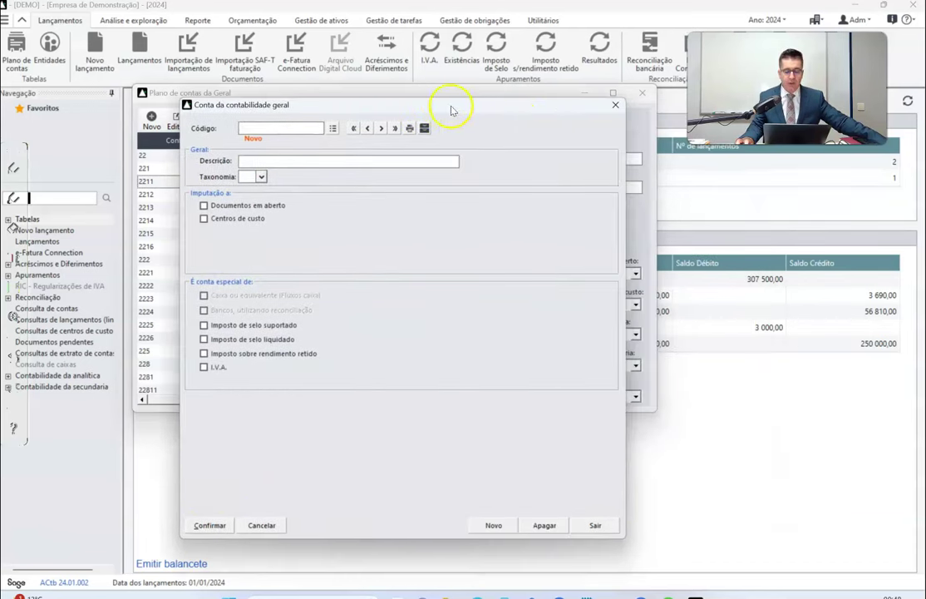
pyautogui.click(617, 110)
pyautogui.scroll(2, 383, 237)
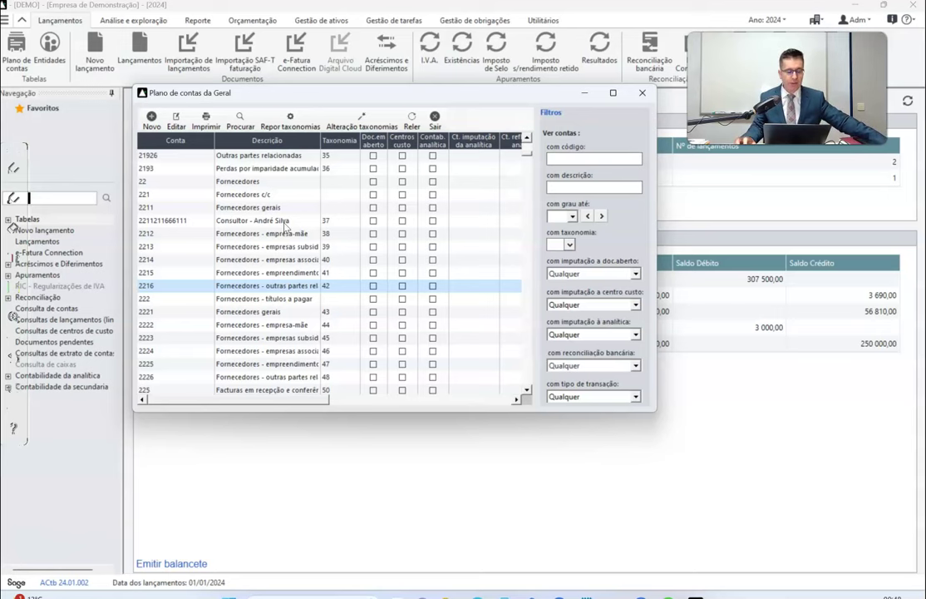
pyautogui.click(642, 92)
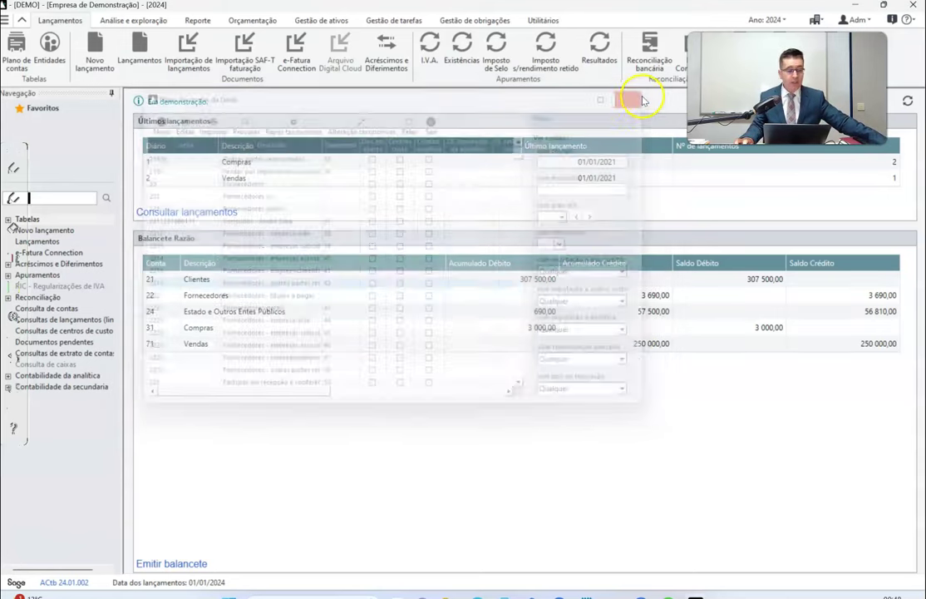
# Start a new entity, paste the copied account digits as its fiscal ID, and accept the invalid-ID warning.
pyautogui.click(49, 43)
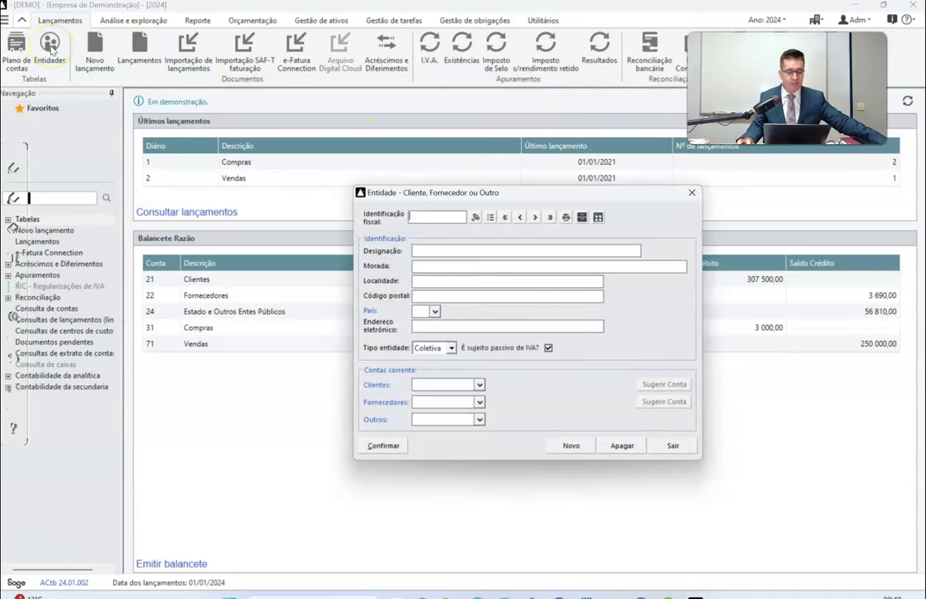
pyautogui.hotkey('ctrl', 'v')
pyautogui.doubleClick(448, 216)
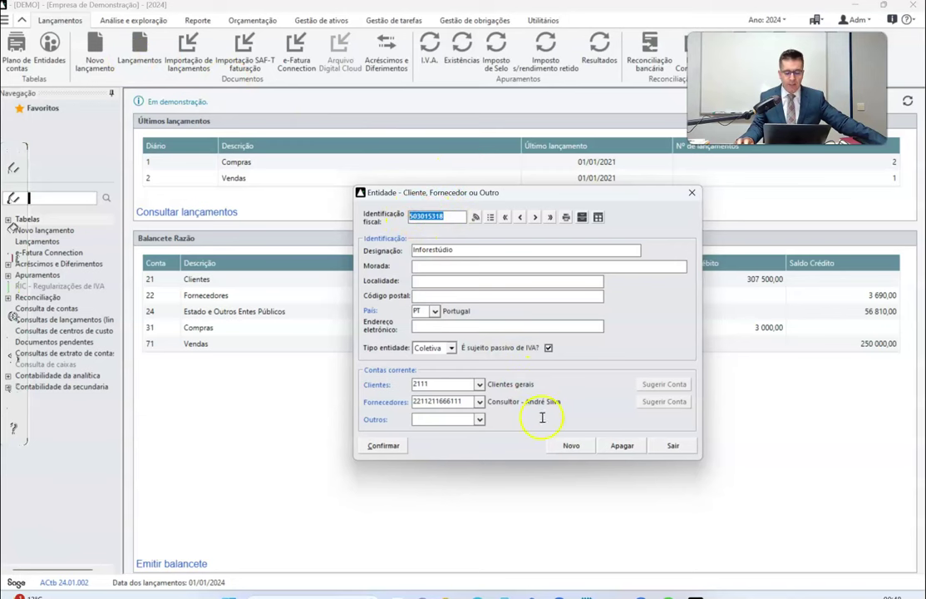
pyautogui.click(570, 446)
pyautogui.rightClick(418, 220)
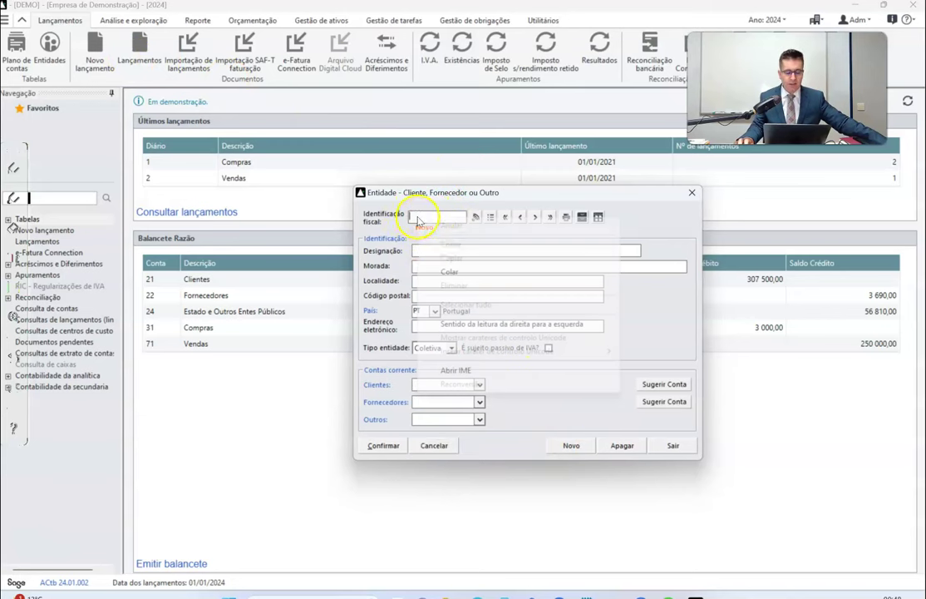
pyautogui.click(447, 271)
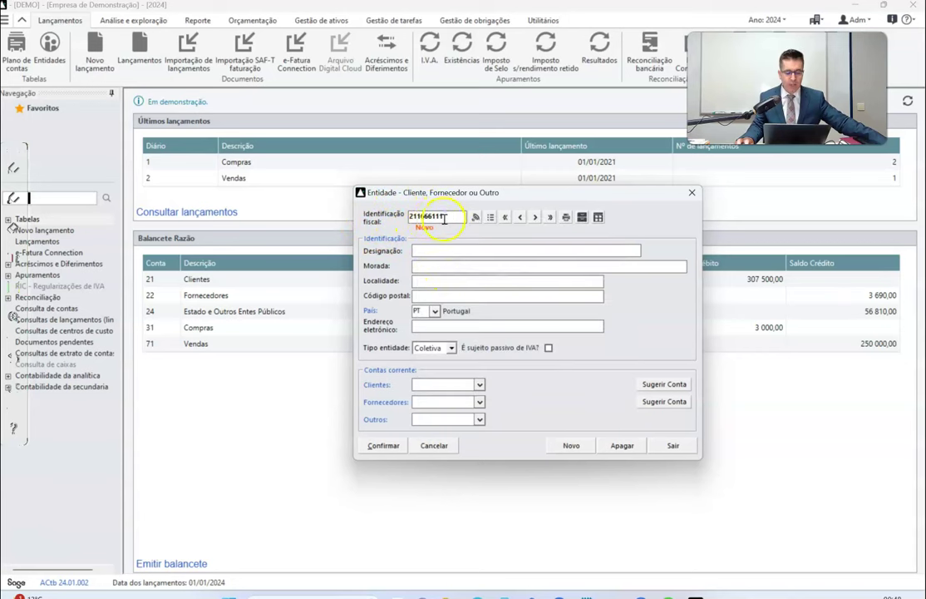
pyautogui.click(442, 254)
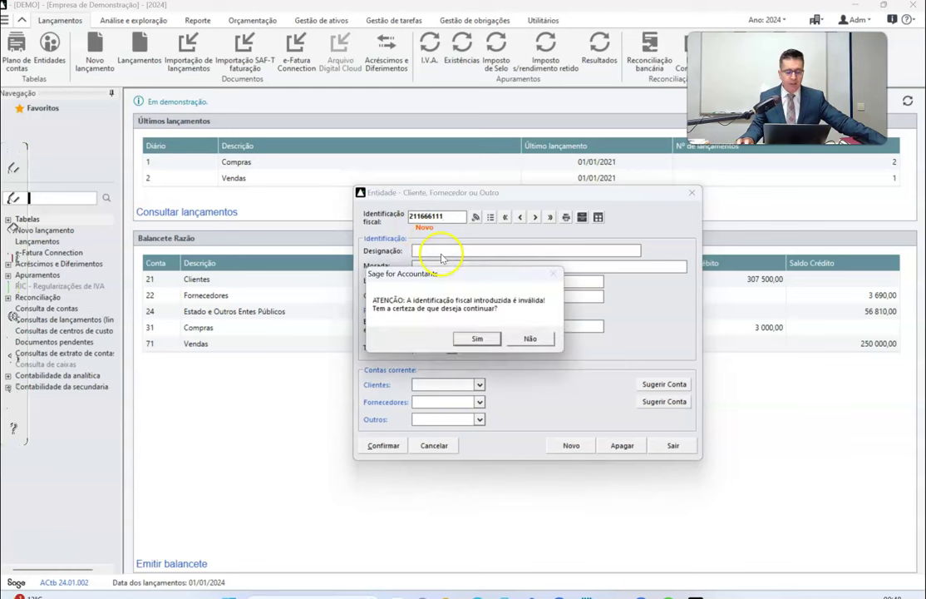
pyautogui.click(479, 338)
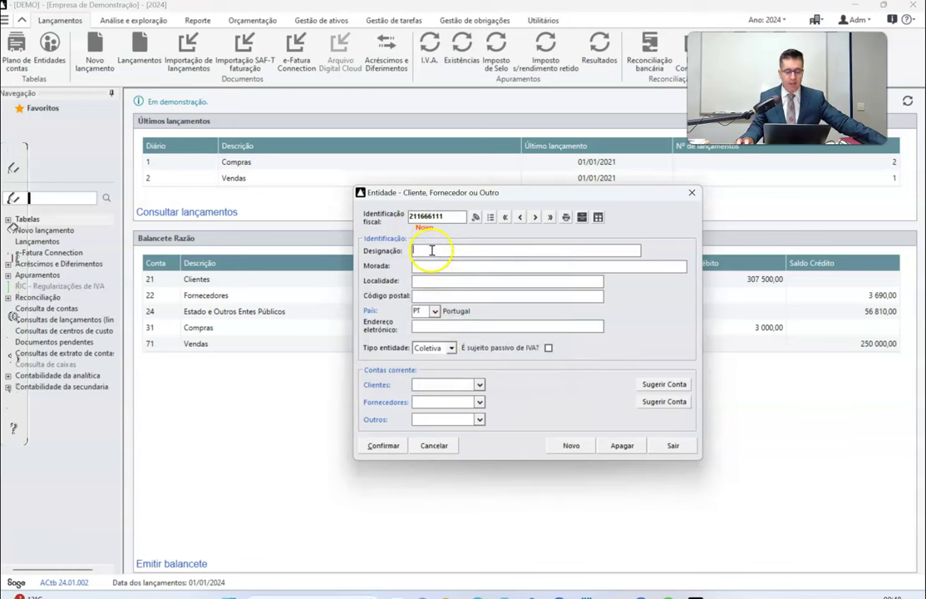
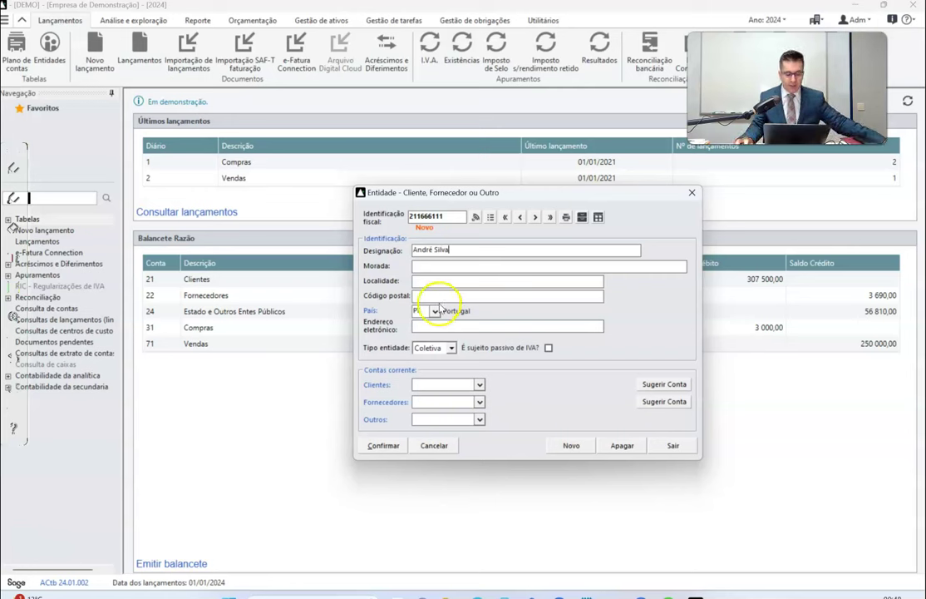
# Enter the consultant's name as Designação, set entity type Singular, and mark it VAT-liable.
pyautogui.click(452, 349)
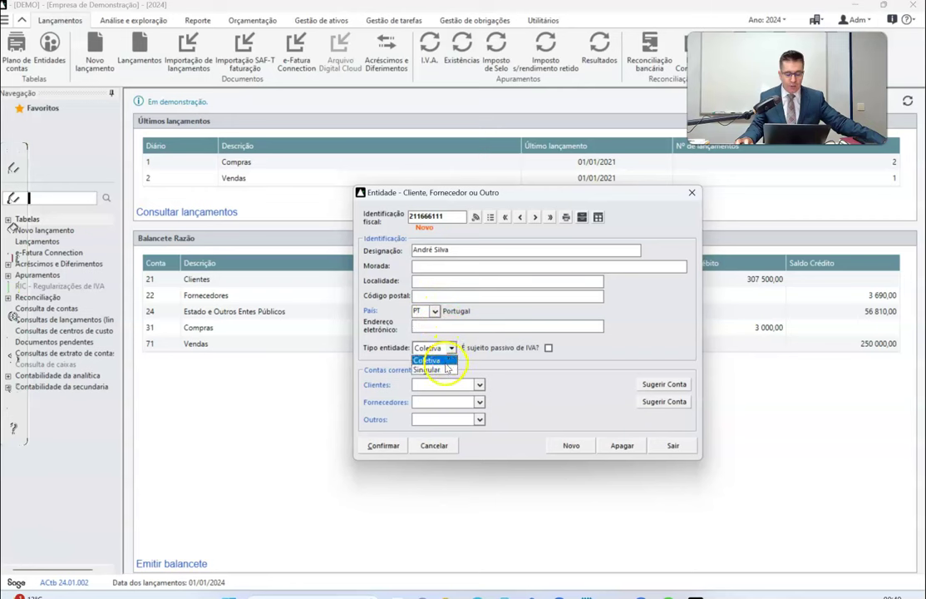
pyautogui.click(439, 369)
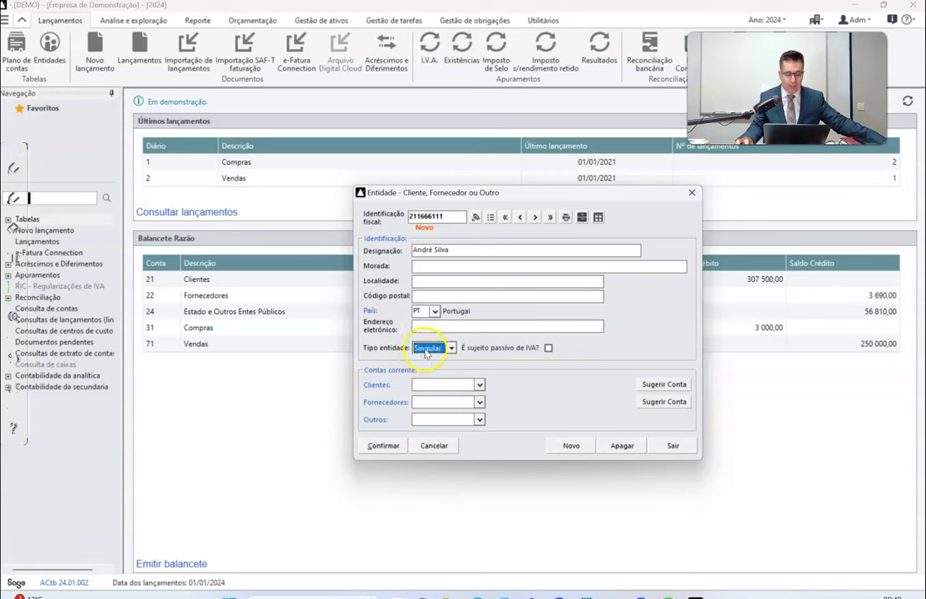
pyautogui.click(548, 348)
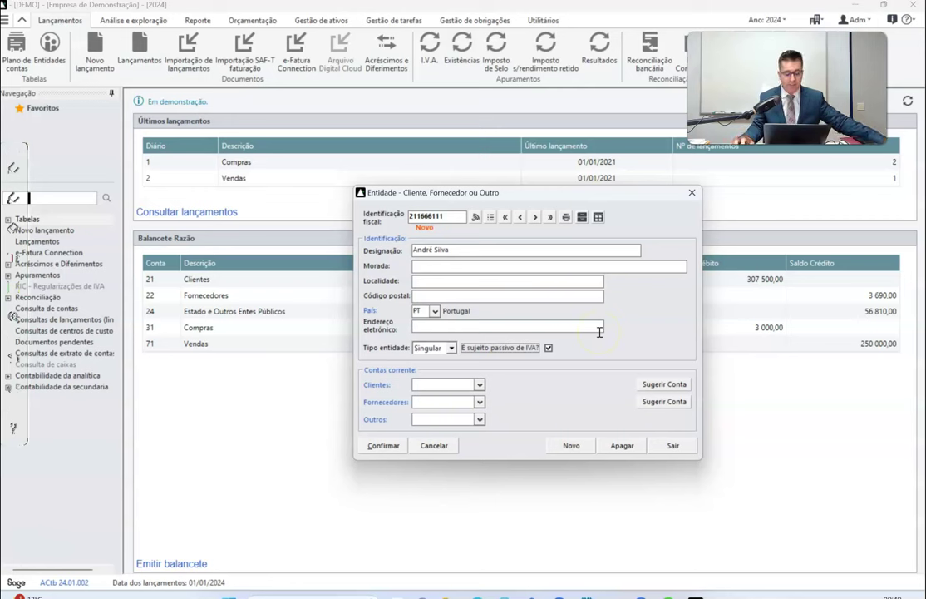
pyautogui.click(468, 402)
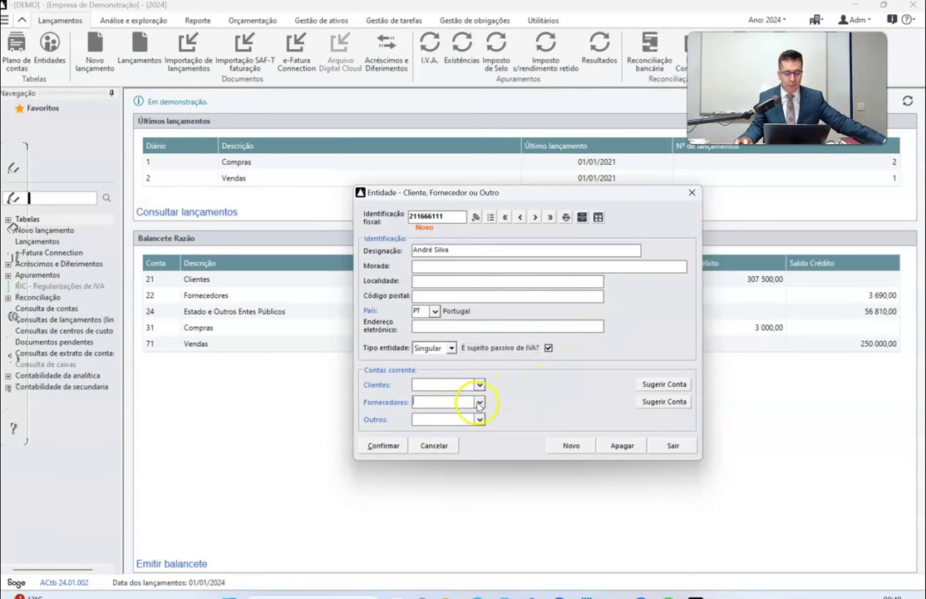
pyautogui.write('2211')
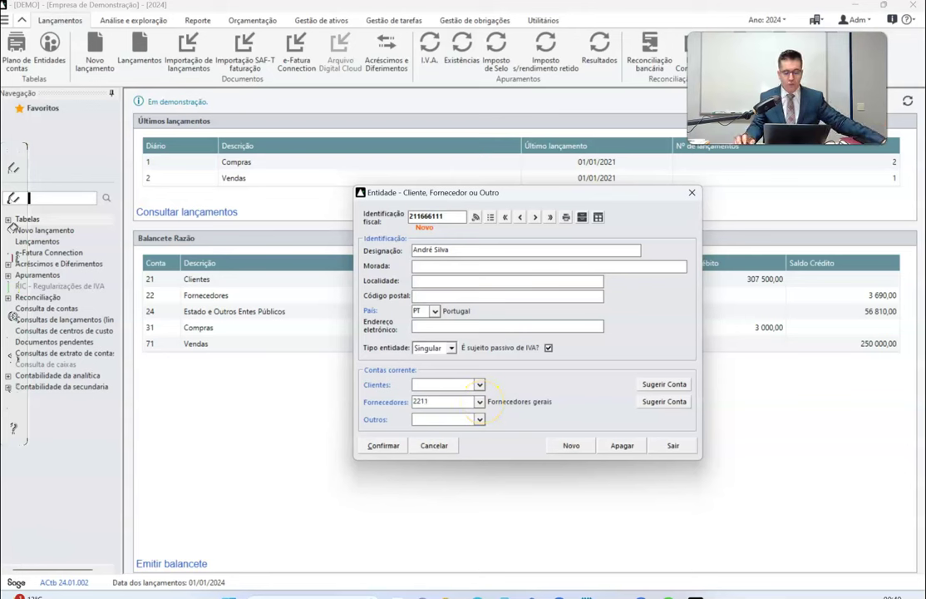
pyautogui.click(480, 402)
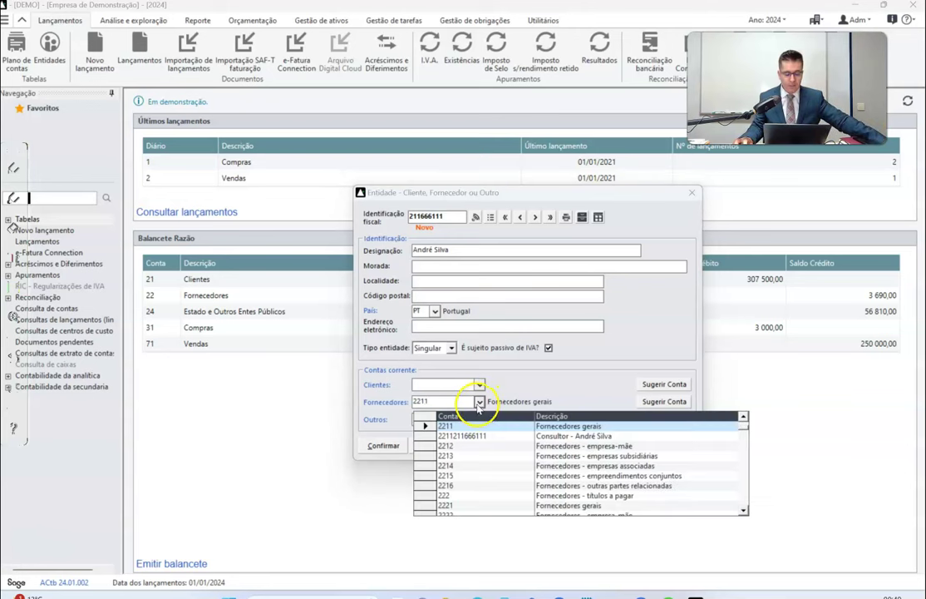
pyautogui.click(531, 435)
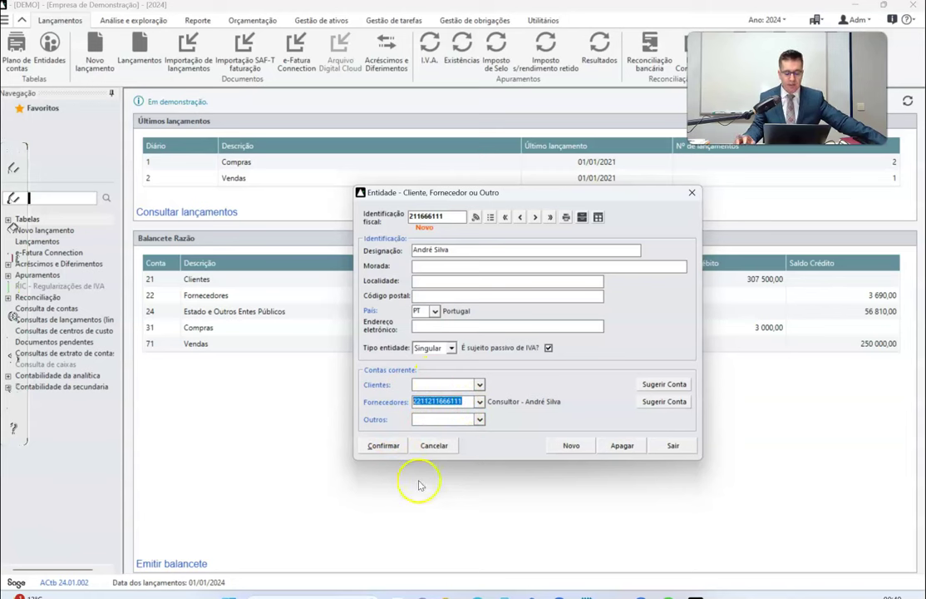
pyautogui.click(383, 446)
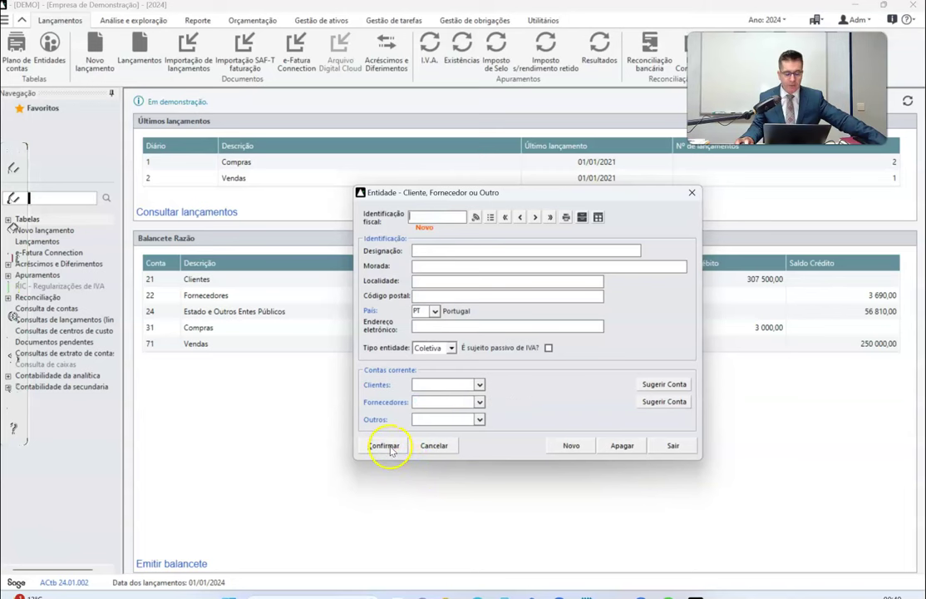
pyautogui.click(692, 192)
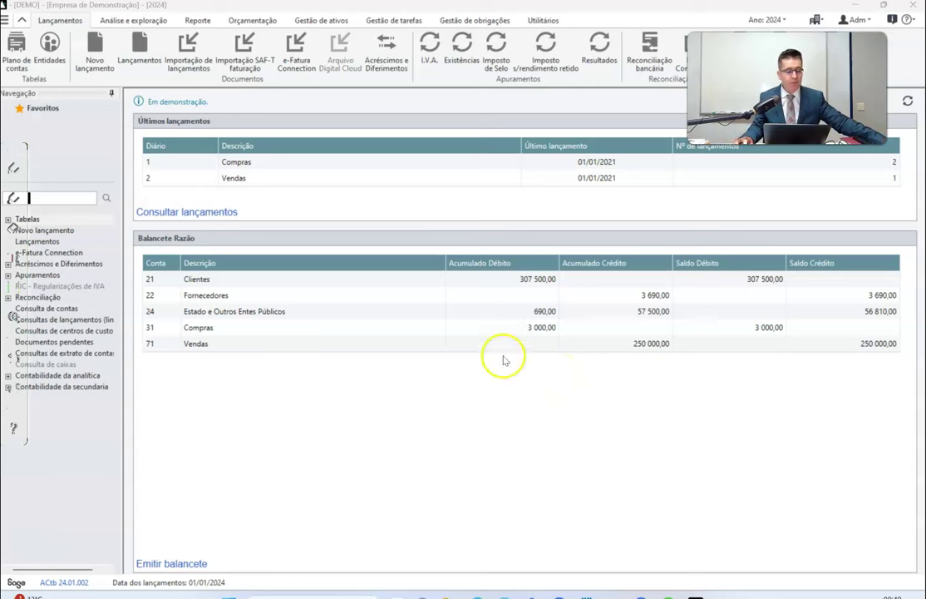
# Start a new journal entry dated 01/01/2024, select the date's day, and browse the Diário journal list.
pyautogui.click(98, 51)
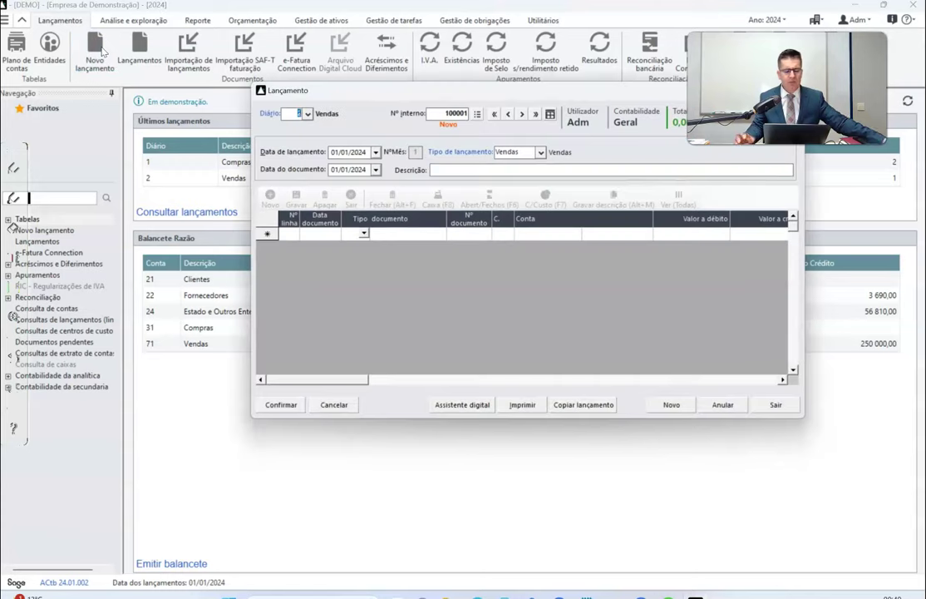
pyautogui.click(333, 152)
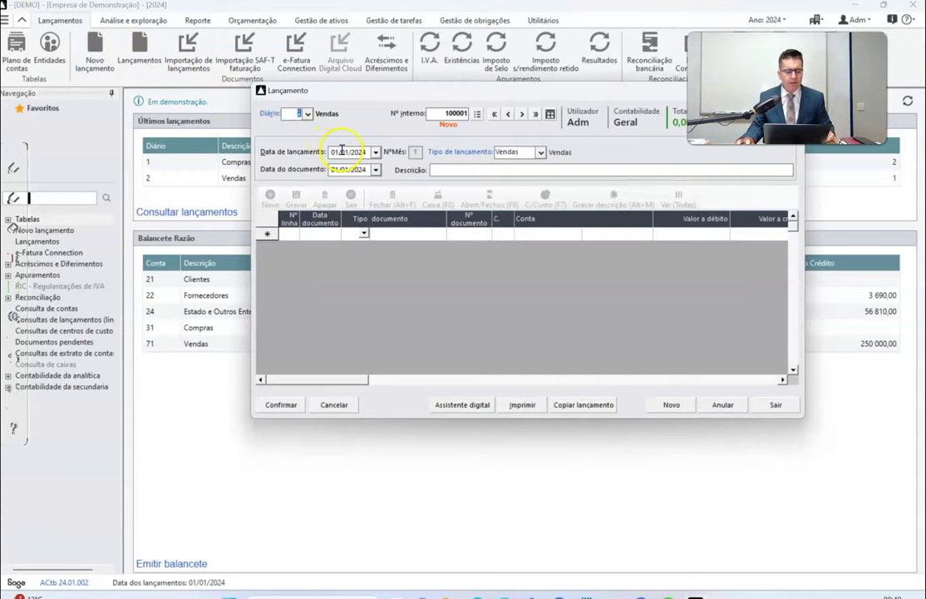
pyautogui.doubleClick(334, 151)
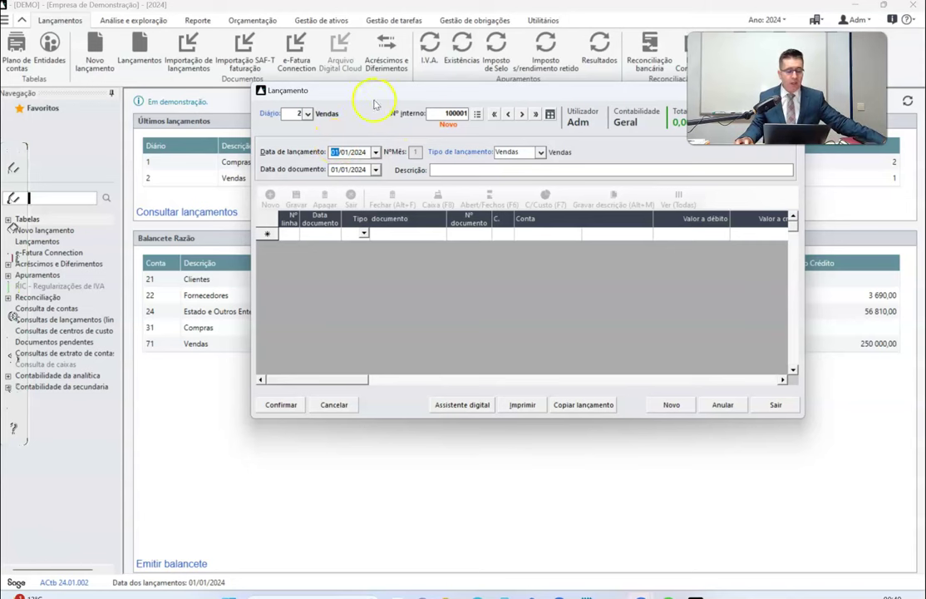
pyautogui.click(307, 114)
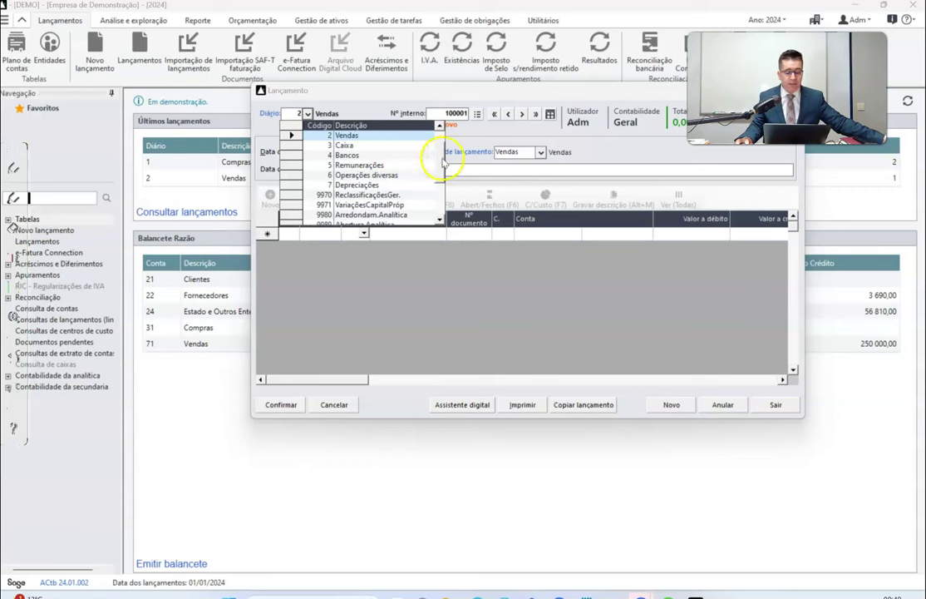
pyautogui.scroll(-1, 440, 160)
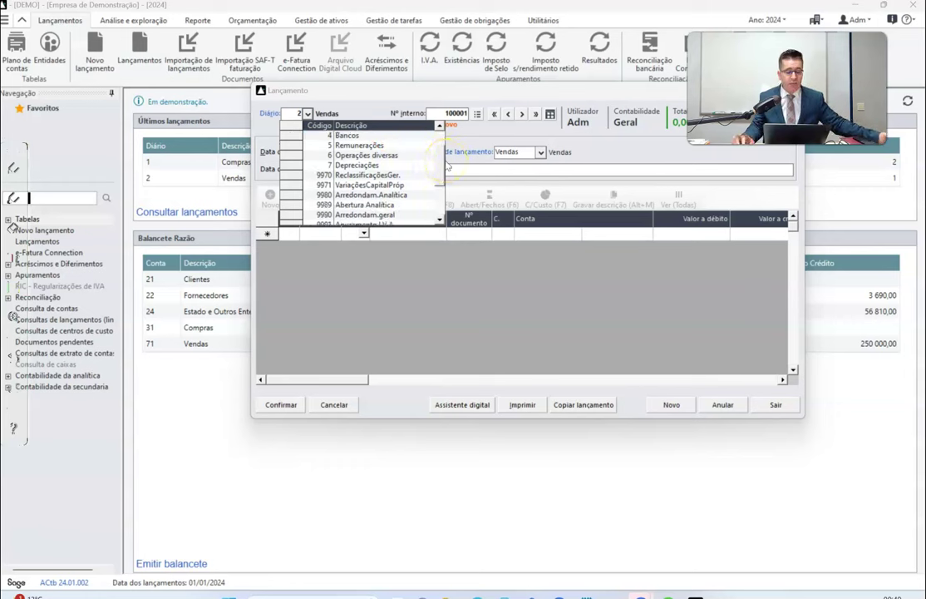
pyautogui.scroll(1, 441, 143)
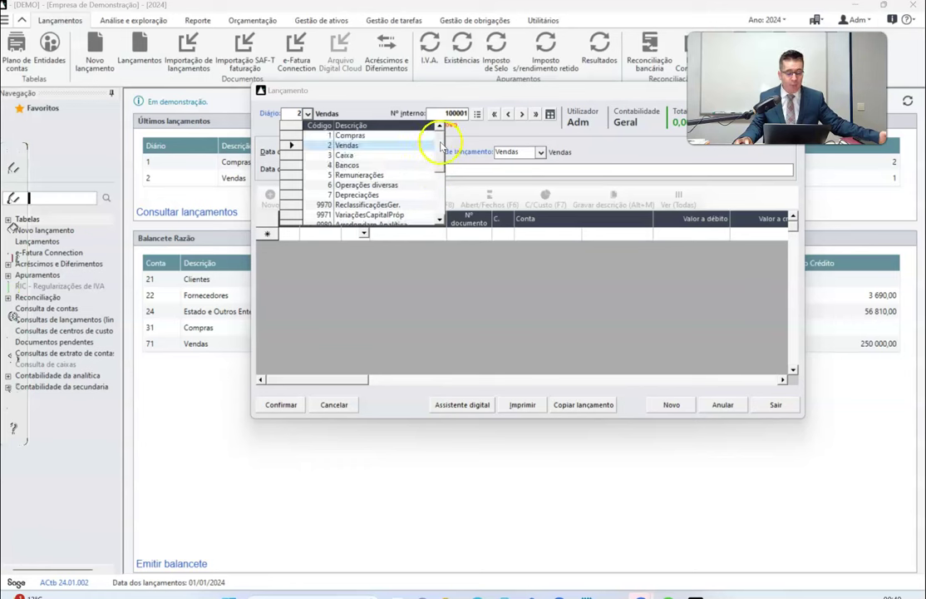
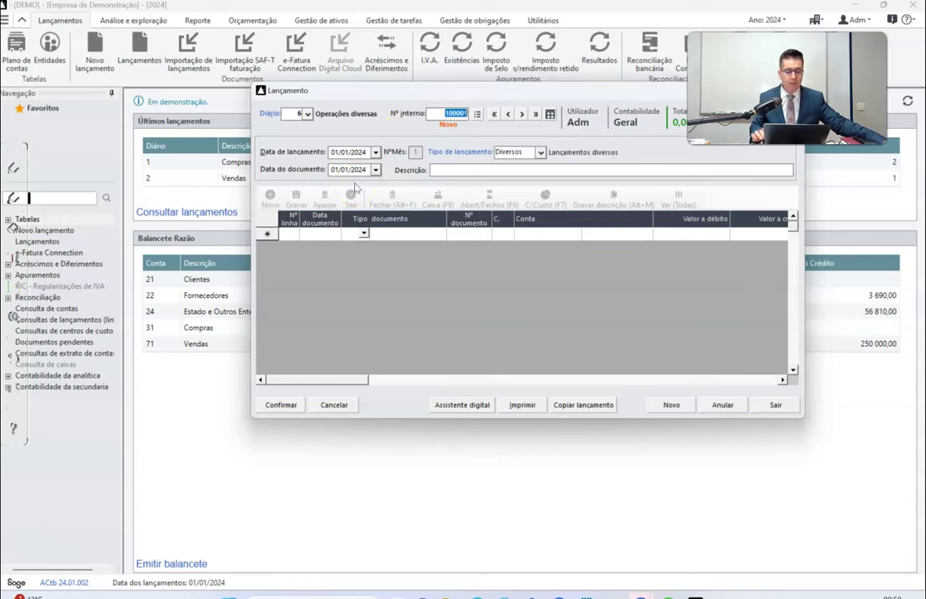
# Set the entry date to 31/01/2024.
pyautogui.doubleClick(363, 152)
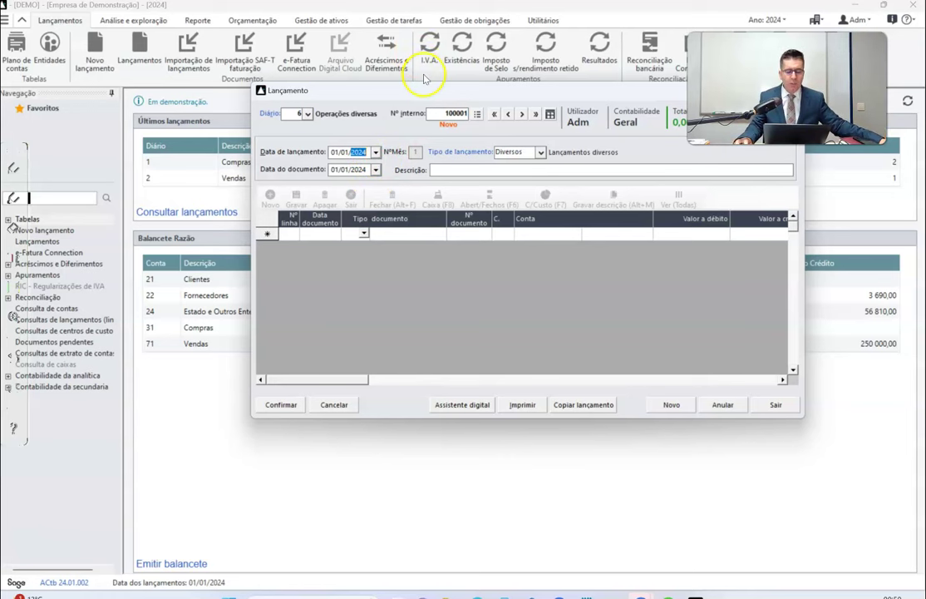
pyautogui.moveTo(424, 89); pyautogui.dragTo(384, 117)
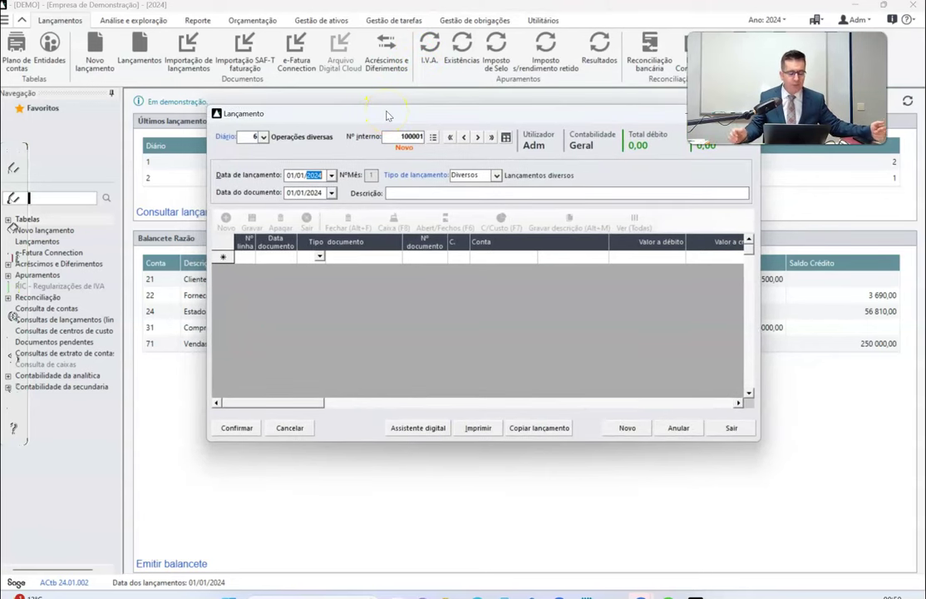
pyautogui.click(293, 175)
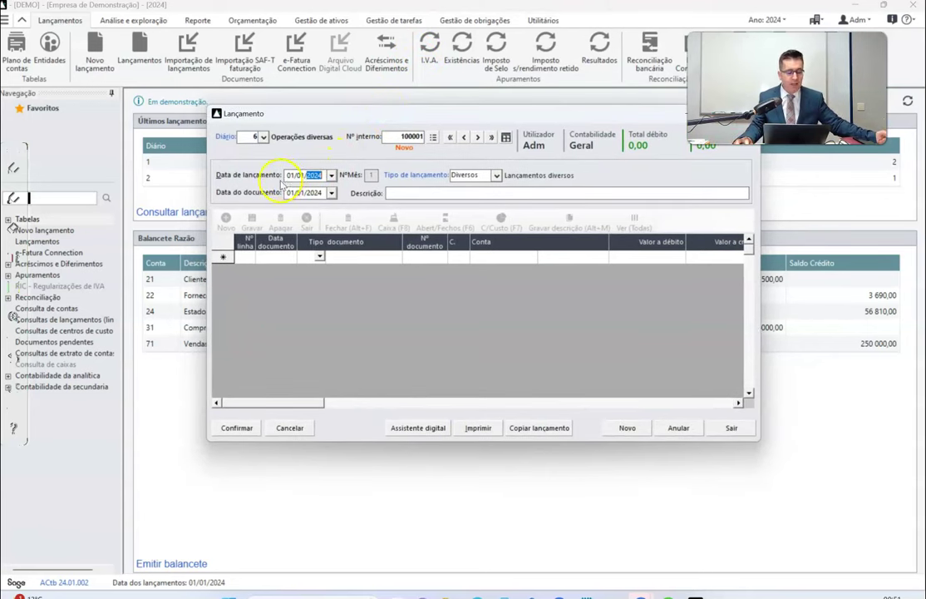
pyautogui.click(320, 174)
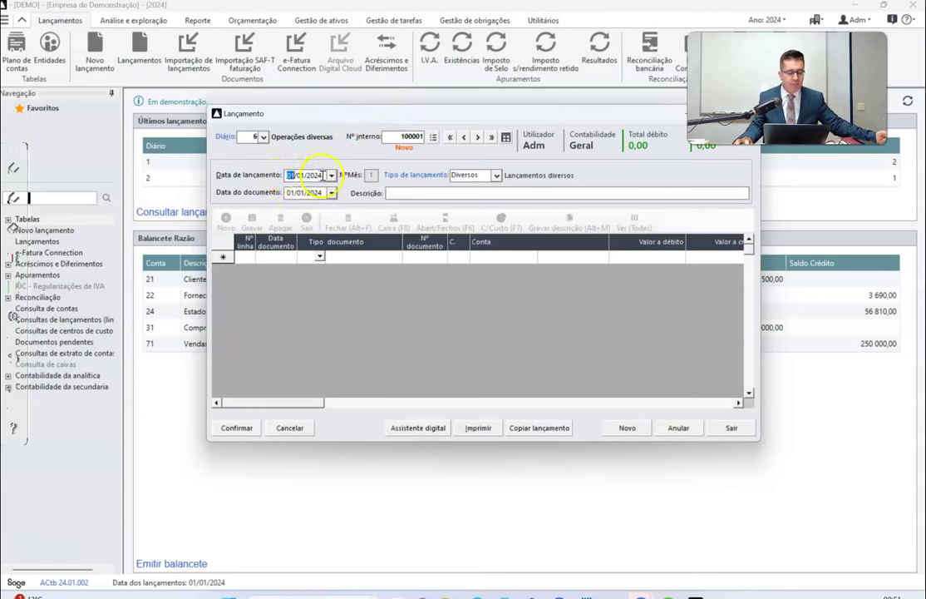
pyautogui.write('3')
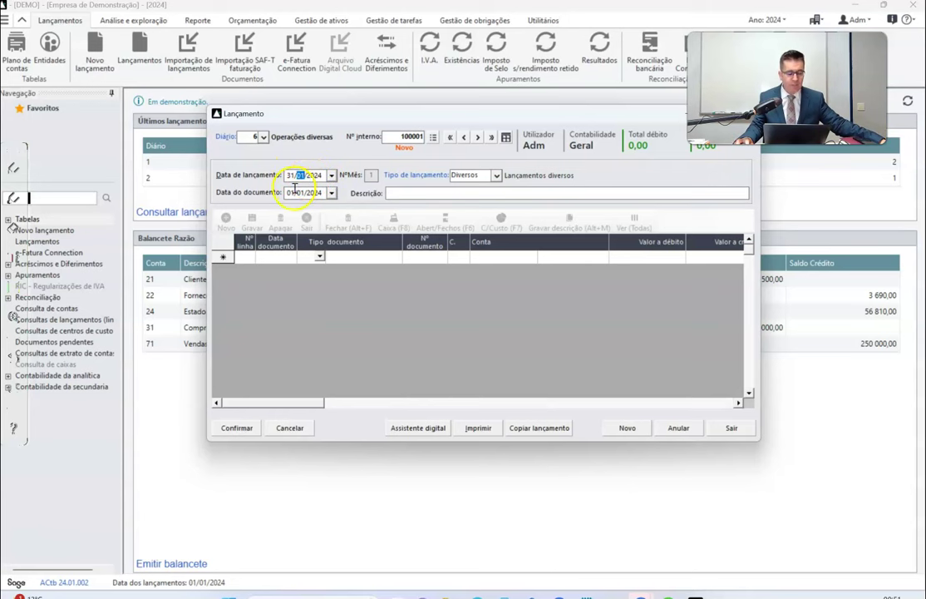
pyautogui.click(295, 192)
pyautogui.click(483, 341)
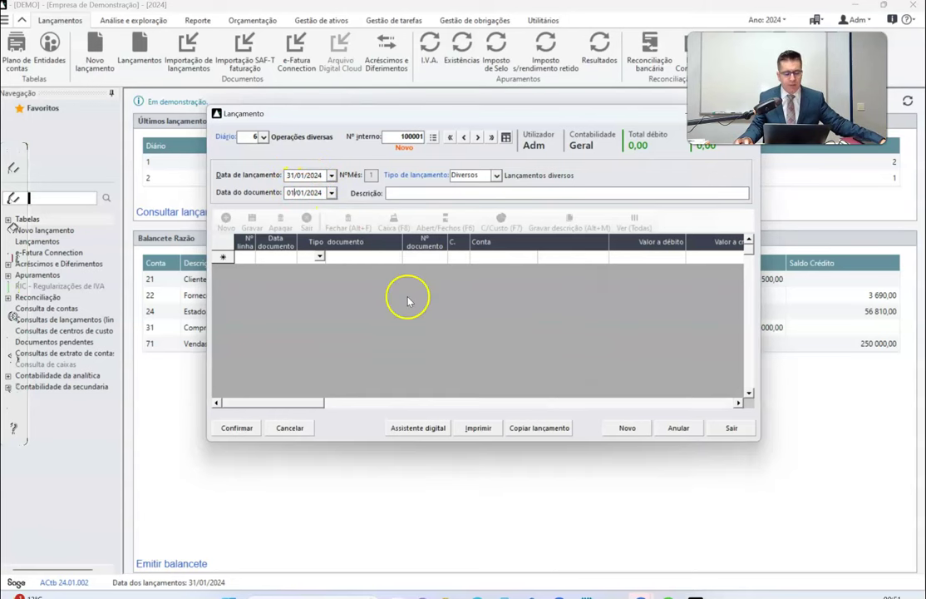
# Set document date 20/01/2024, description 'Honorários Consultor', and start line 1.
pyautogui.click(291, 192)
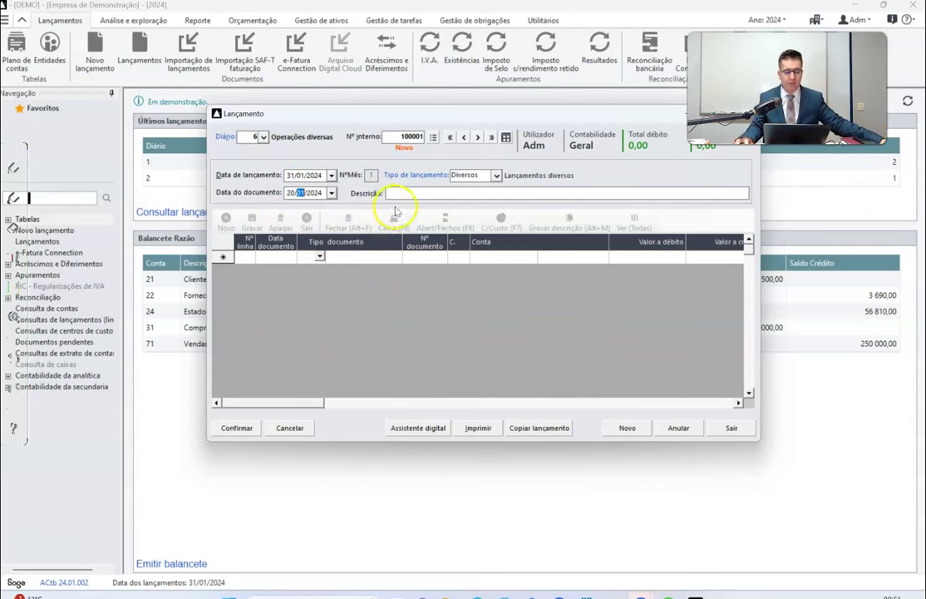
pyautogui.click(421, 191)
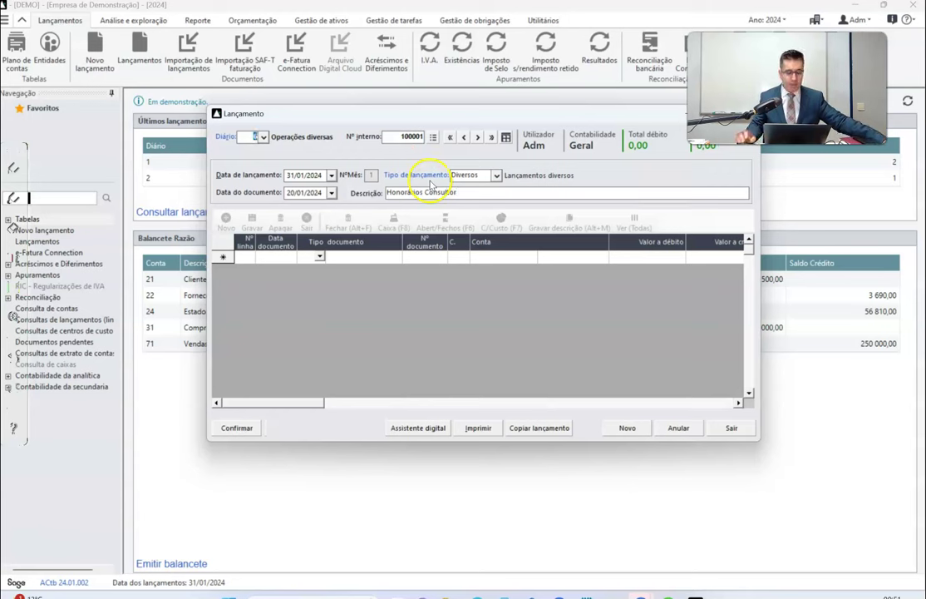
pyautogui.press('Tab')
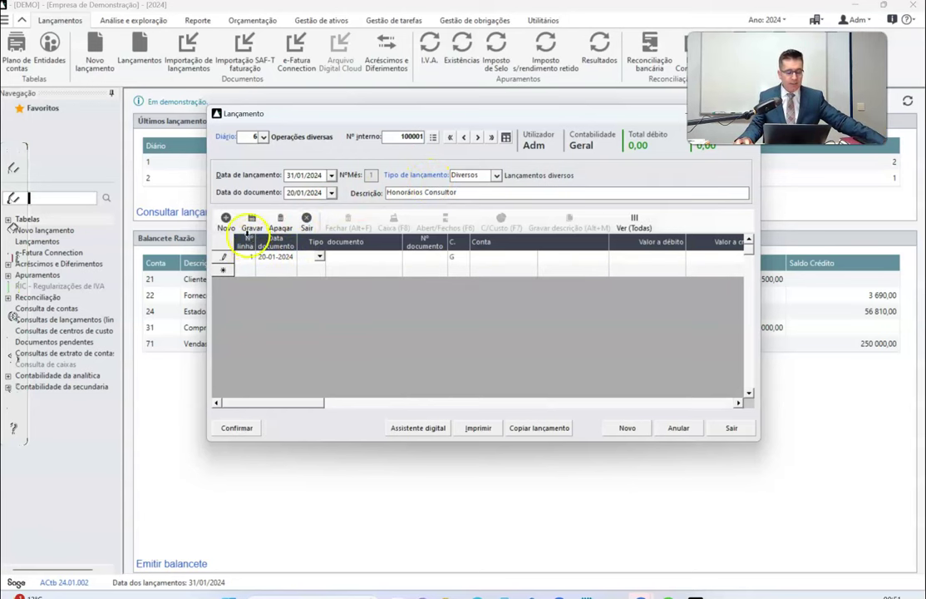
# Set line 1's document type to 8 Factura (Honorários).
pyautogui.click(320, 257)
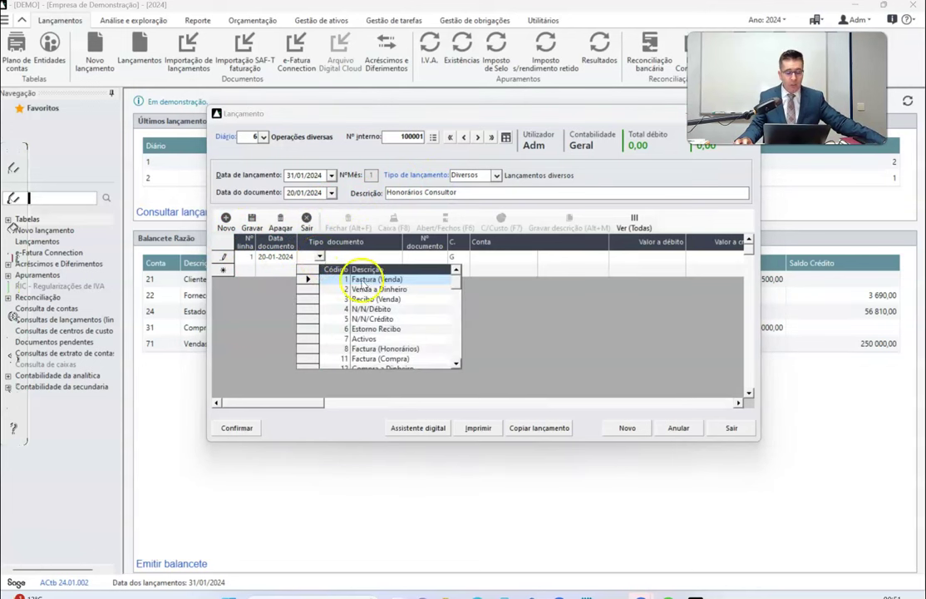
pyautogui.scroll(-1, 366, 286)
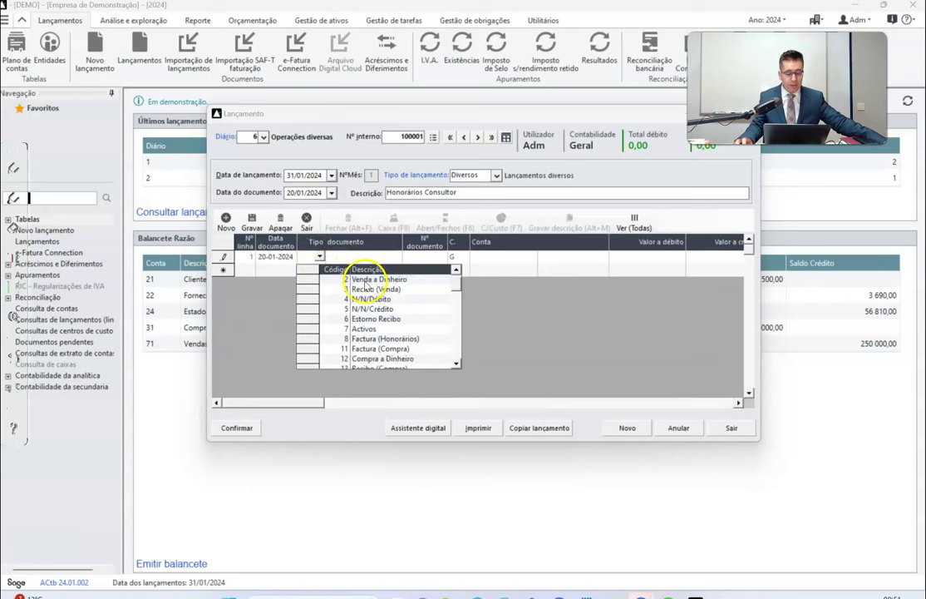
pyautogui.scroll(-1, 364, 288)
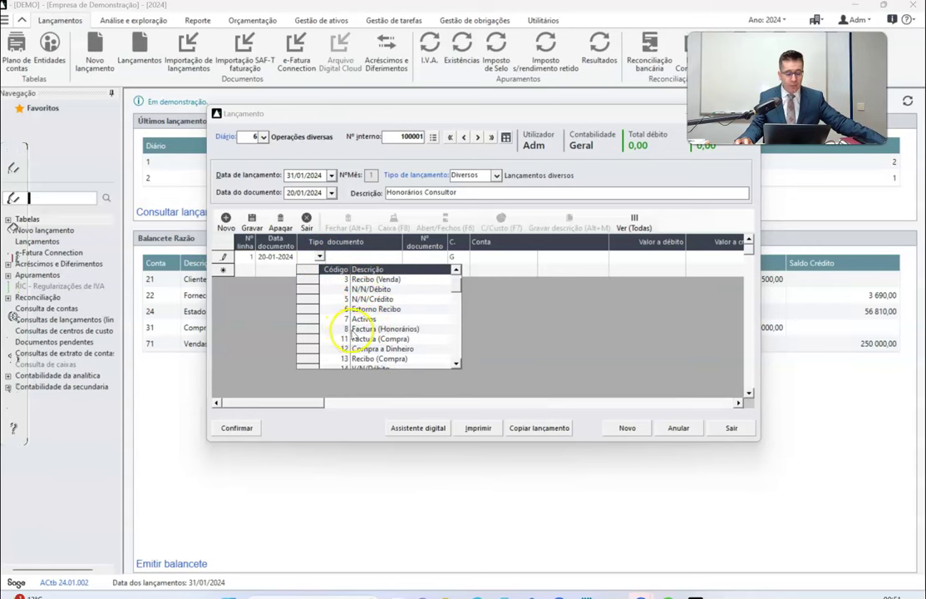
pyautogui.scroll(-1, 355, 333)
pyautogui.click(368, 320)
pyautogui.click(368, 320)
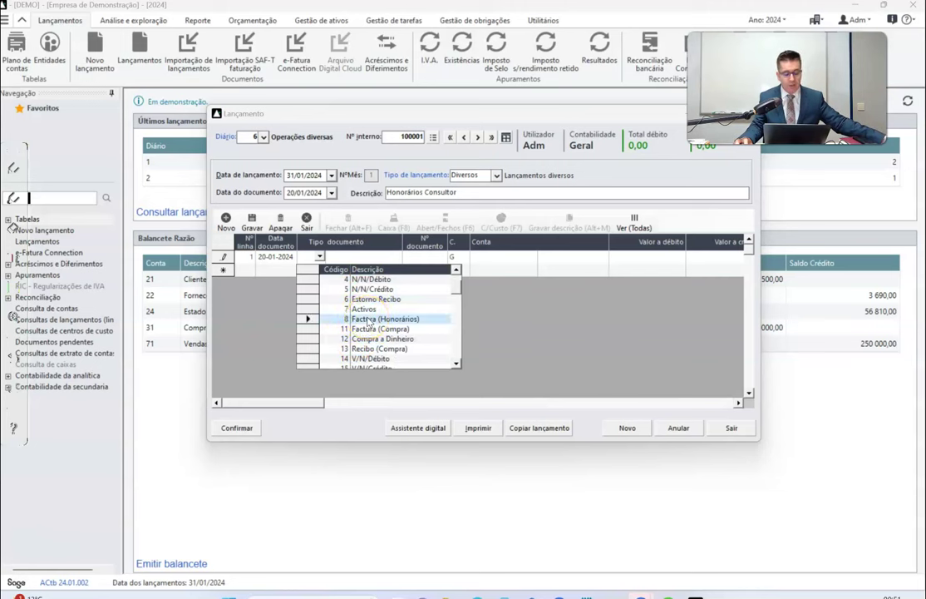
# Enter document number 435 and check the fees example in the PDF.
pyautogui.click(416, 258)
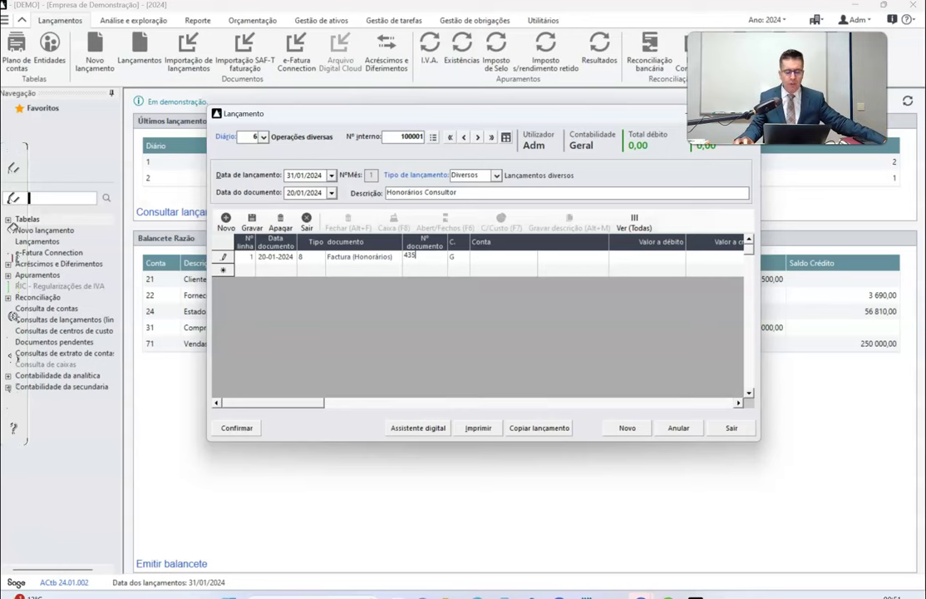
pyautogui.press('Tab')
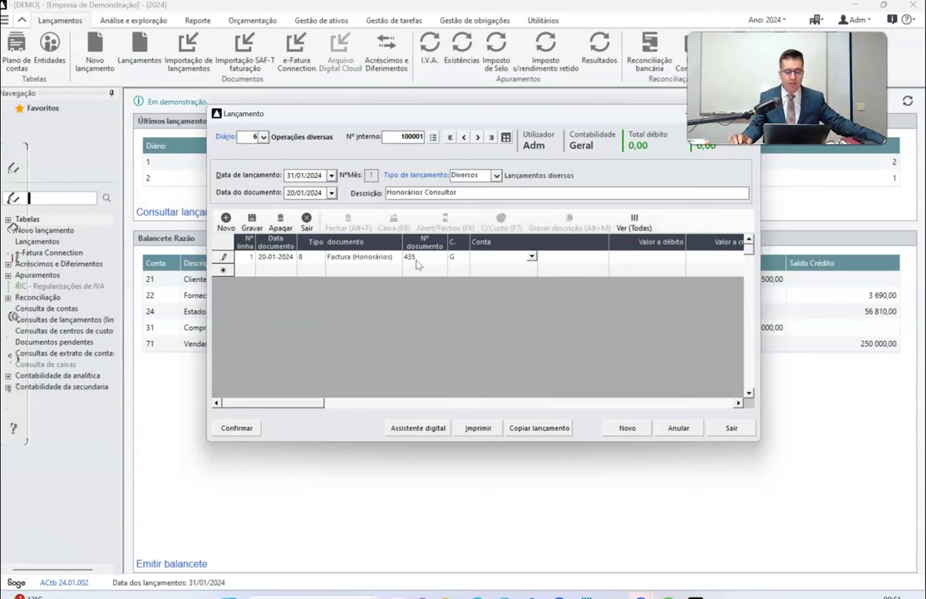
pyautogui.click(476, 592)
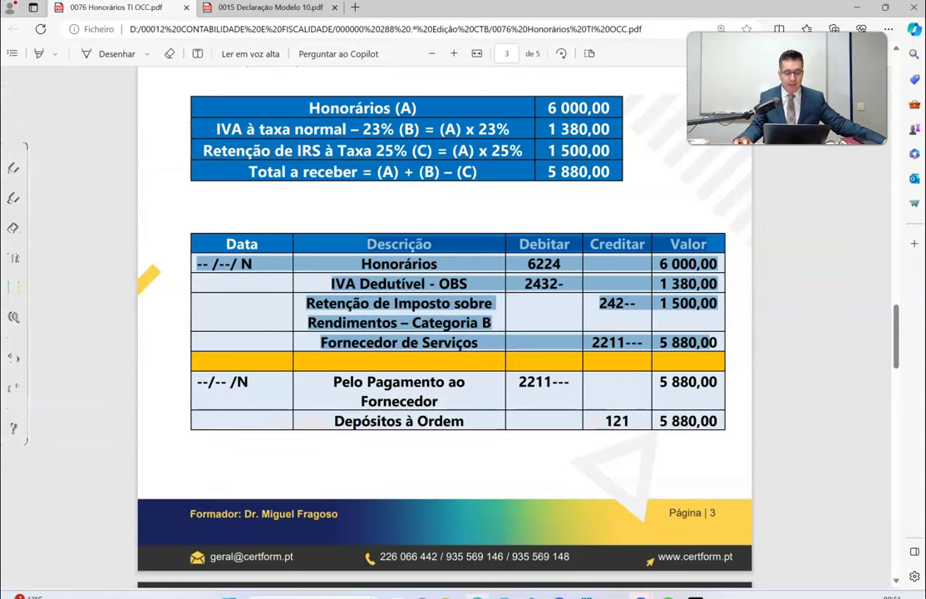
pyautogui.click(484, 590)
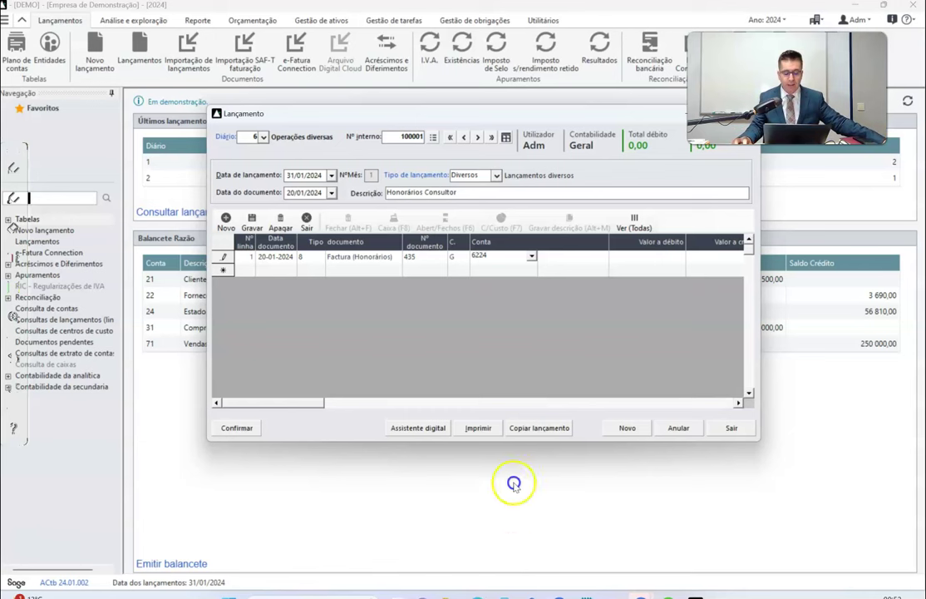
# Post line 1 to account 622491 Honor.Outr.c/IVA Dedutível, leaving the debit amount empty.
pyautogui.click(531, 256)
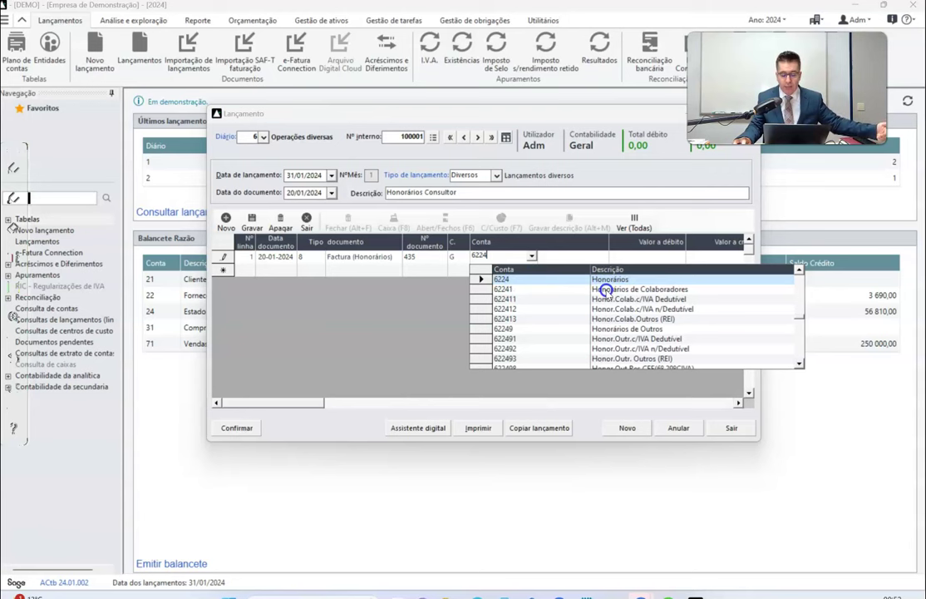
pyautogui.click(798, 362)
pyautogui.click(798, 362)
pyautogui.click(798, 363)
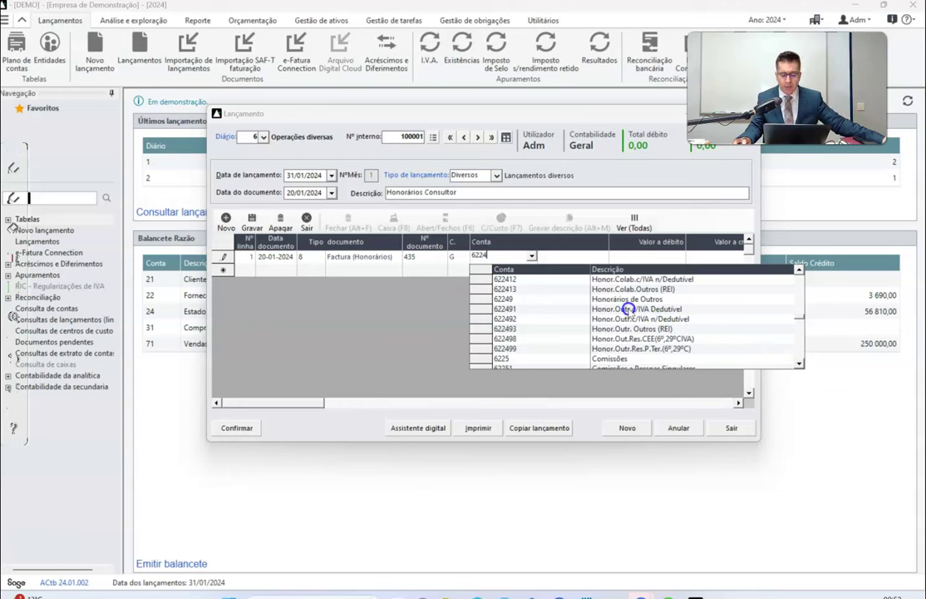
pyautogui.click(628, 309)
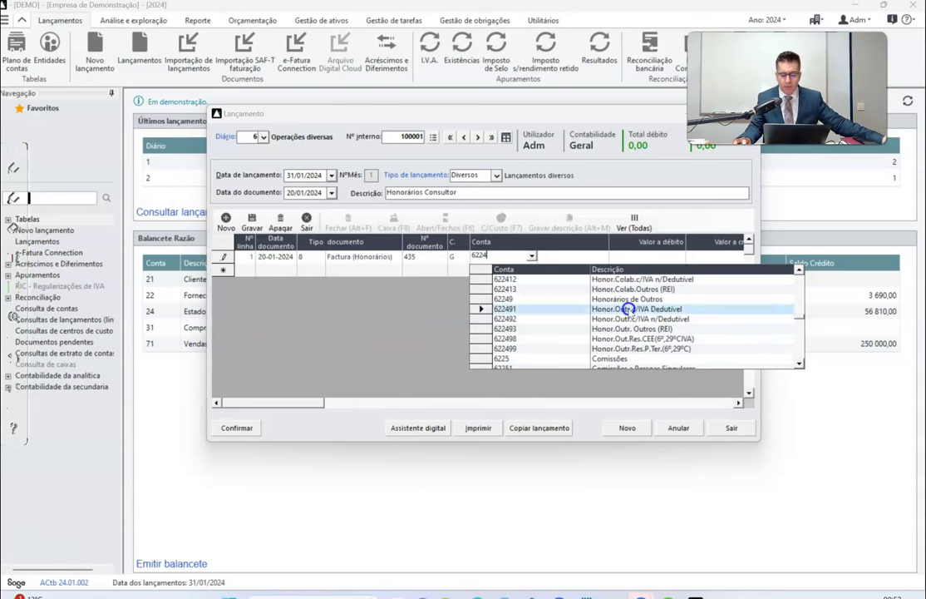
pyautogui.click(627, 309)
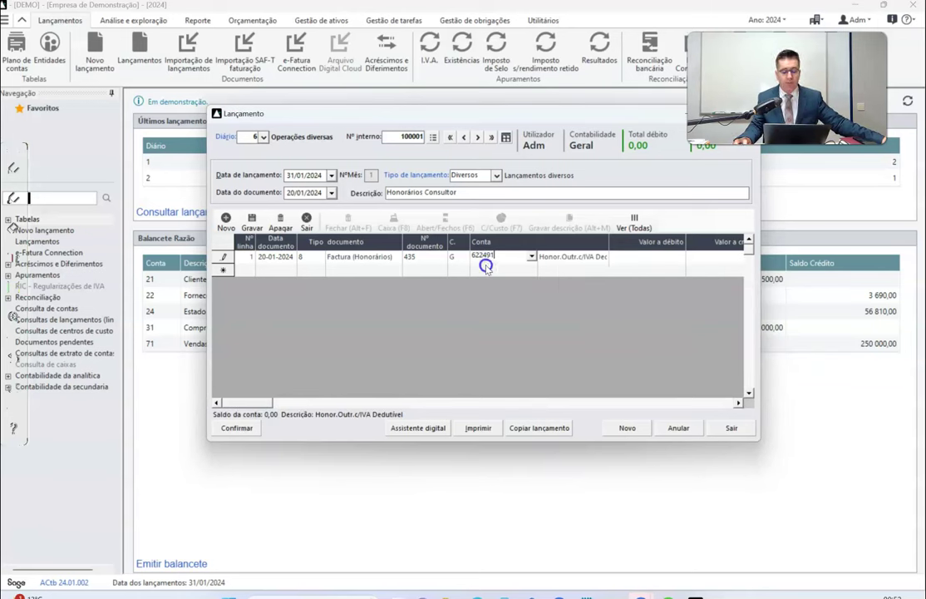
pyautogui.moveTo(472, 256); pyautogui.dragTo(484, 258)
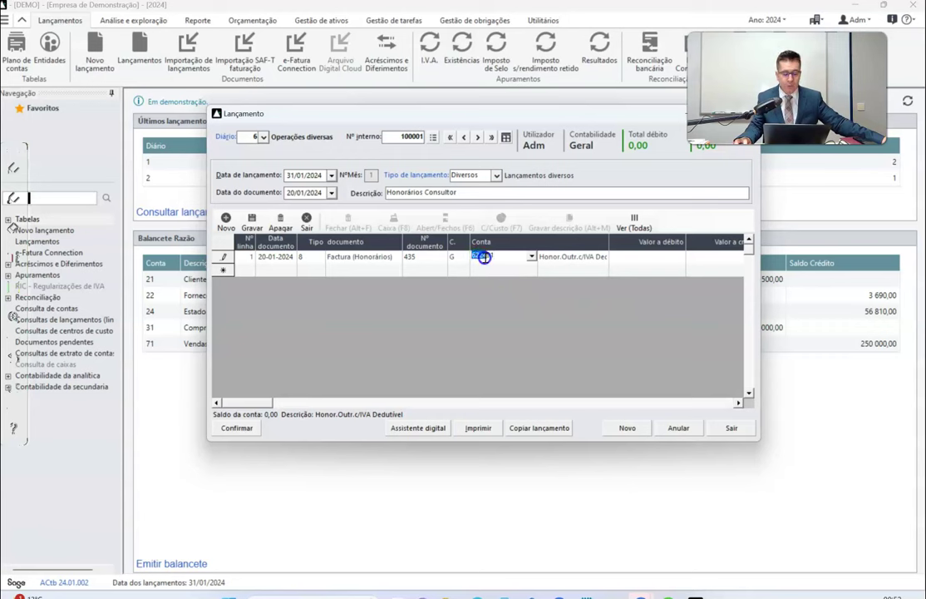
pyautogui.click(641, 260)
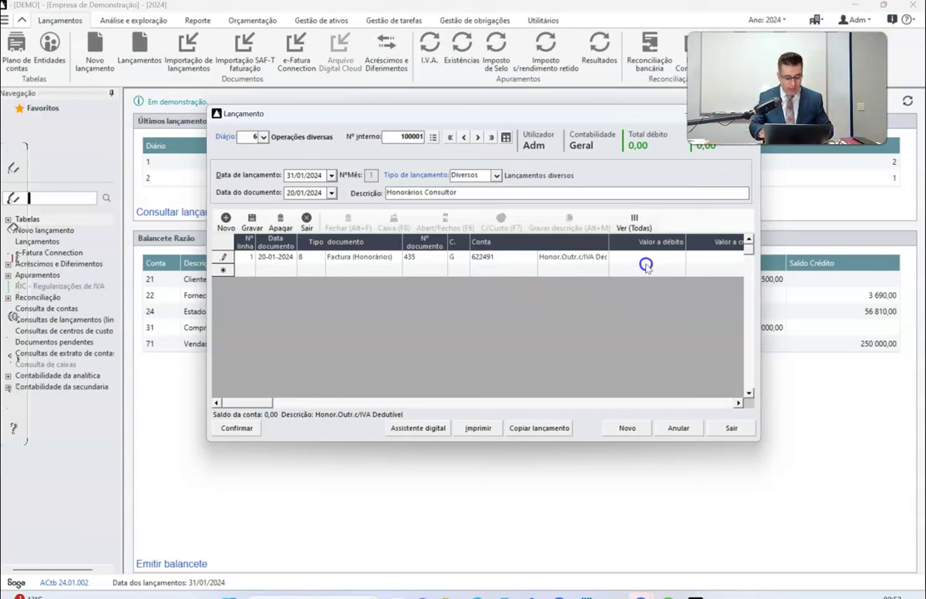
# Debit 6000 on line 1 and assign the consultant as its entity.
pyautogui.write('6000')
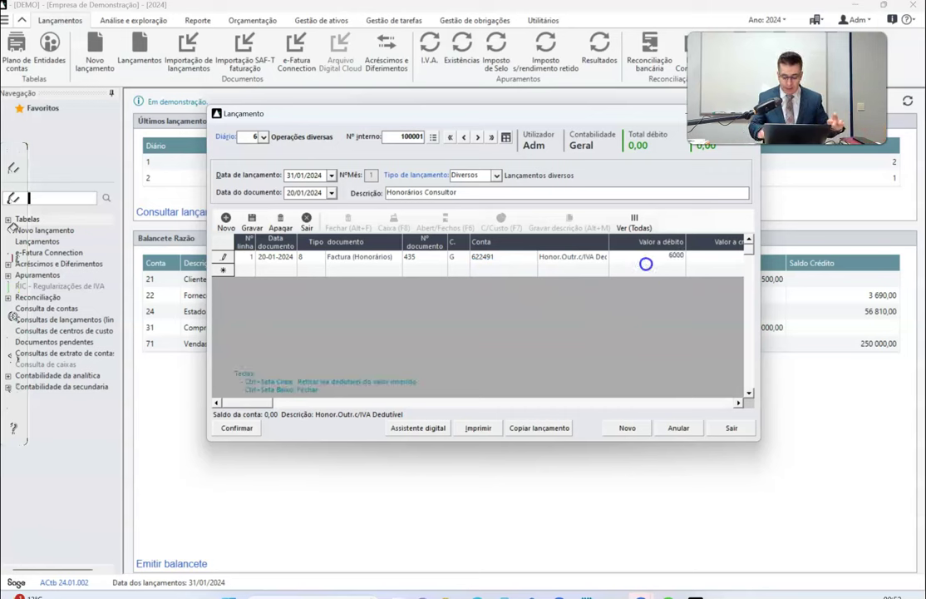
pyautogui.press('Tab')
pyautogui.press('Tab')
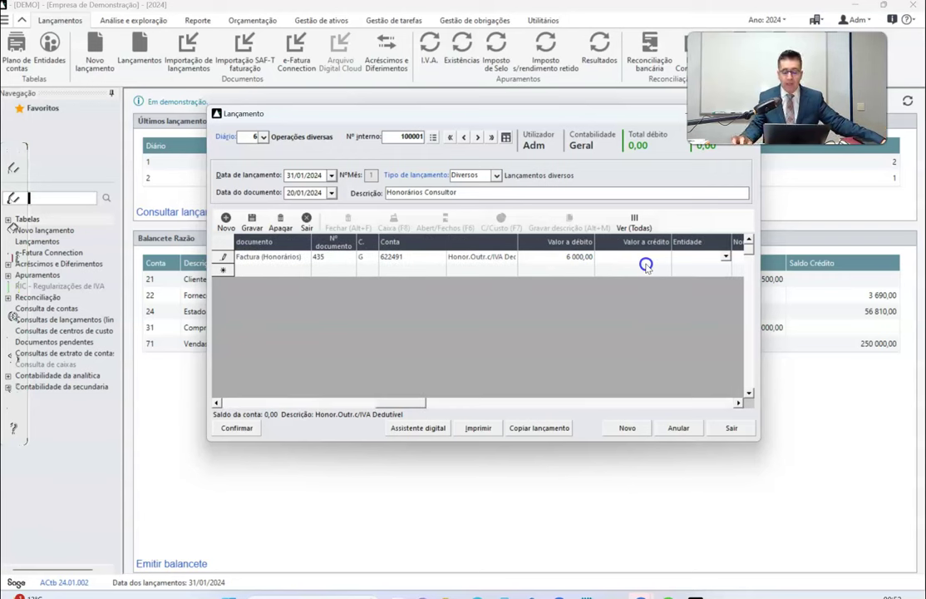
pyautogui.click(724, 259)
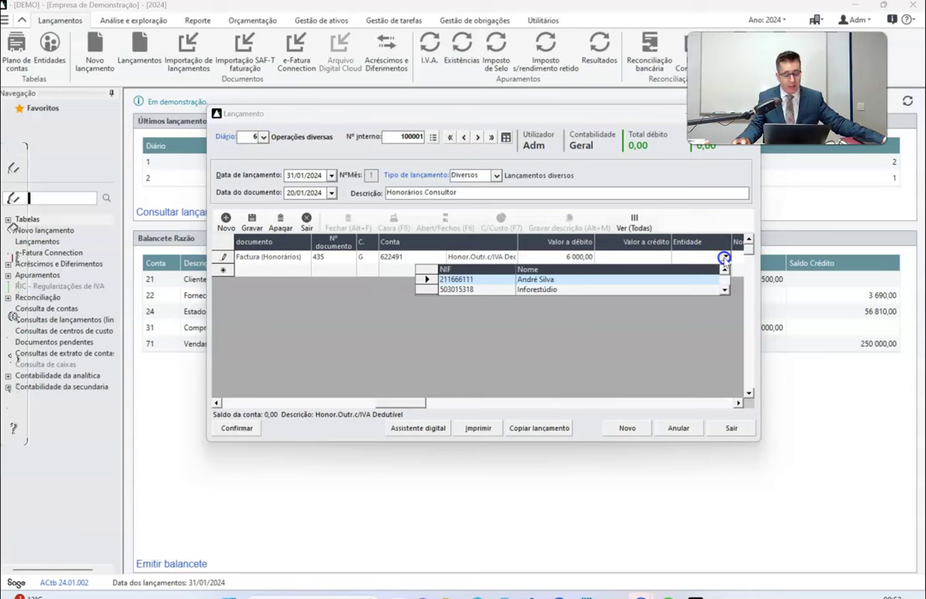
pyautogui.click(565, 280)
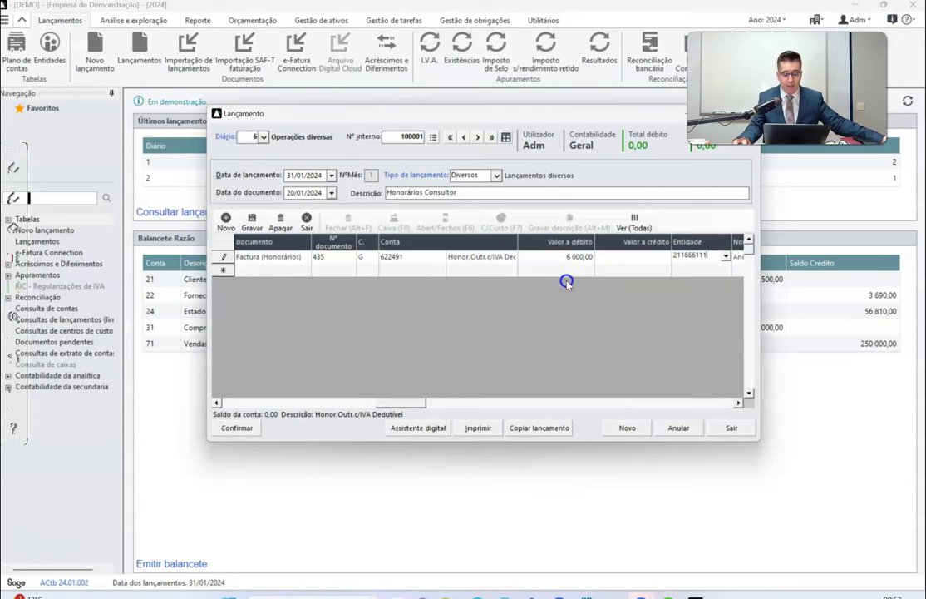
# Accept Normal VAT and Continente, generating the 1 380,00 VAT line on 2432312.
pyautogui.press('Tab')
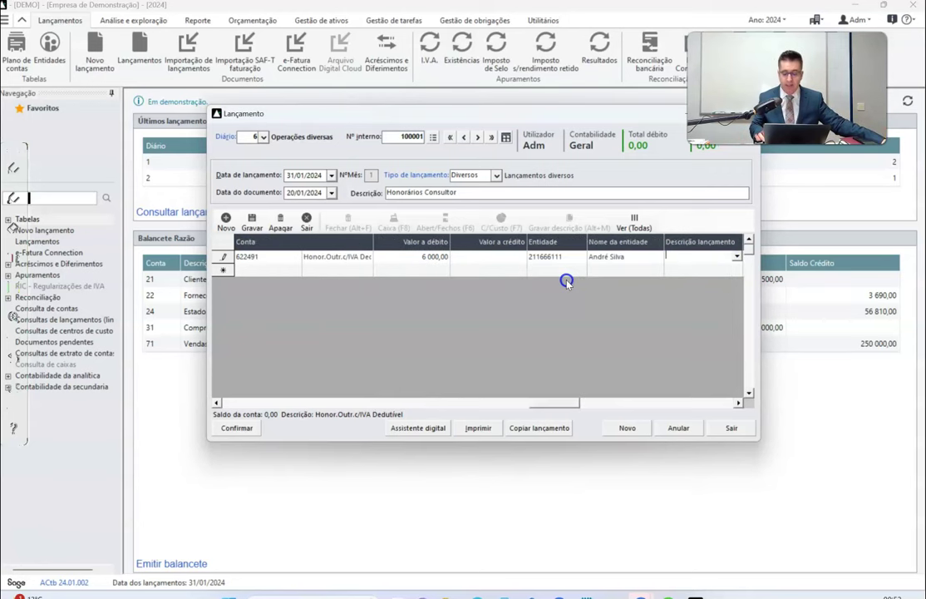
pyautogui.press('Tab')
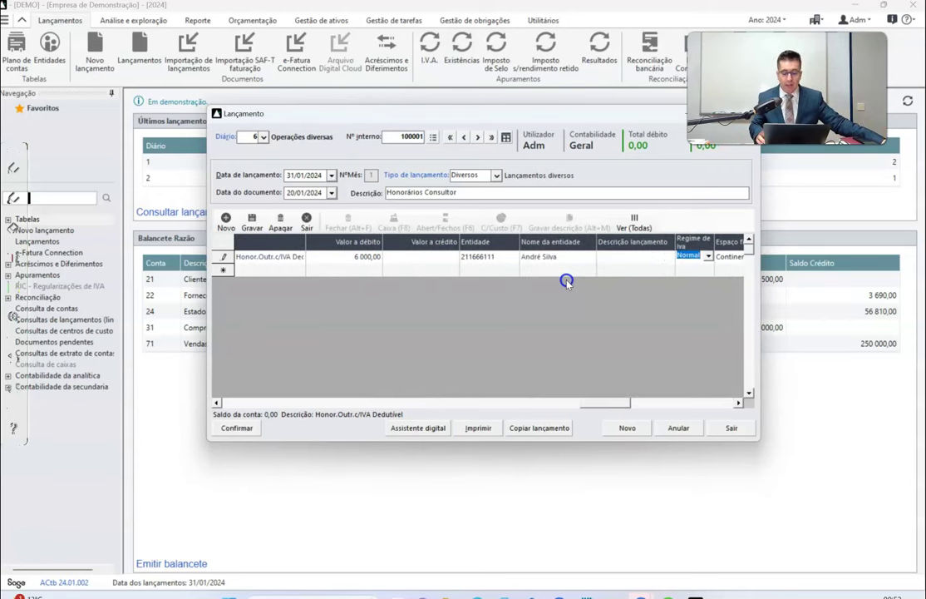
pyautogui.press('Tab')
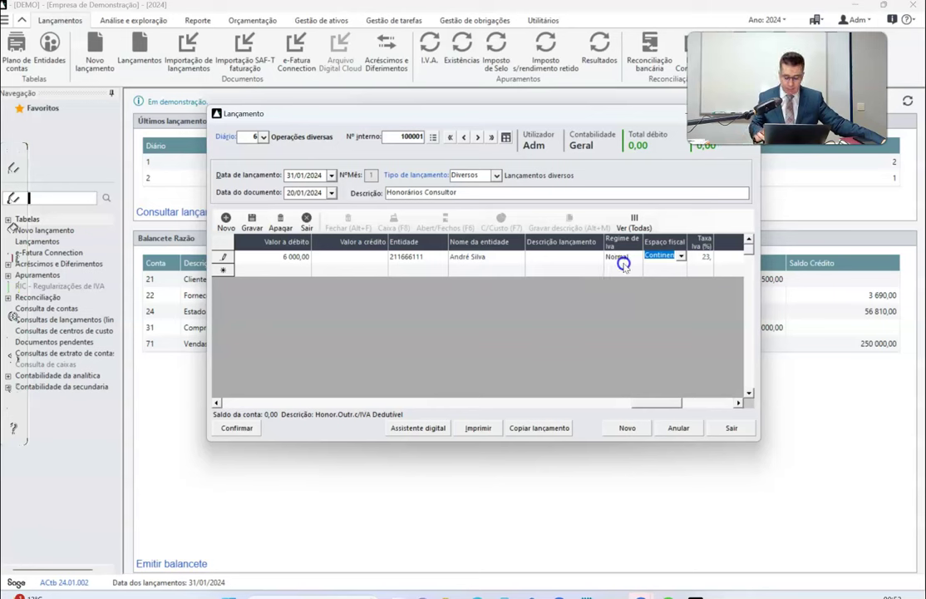
pyautogui.press('Tab')
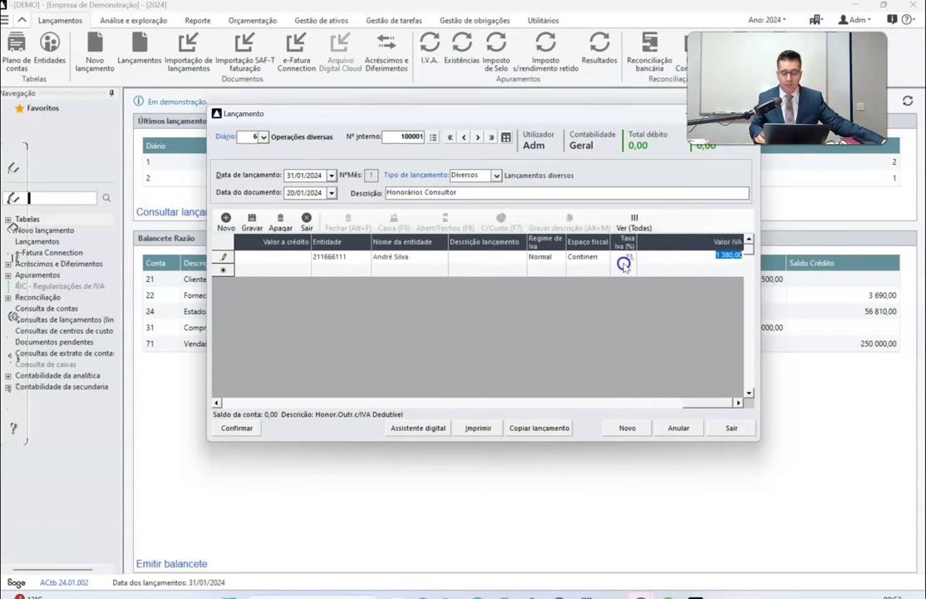
pyautogui.press('Tab')
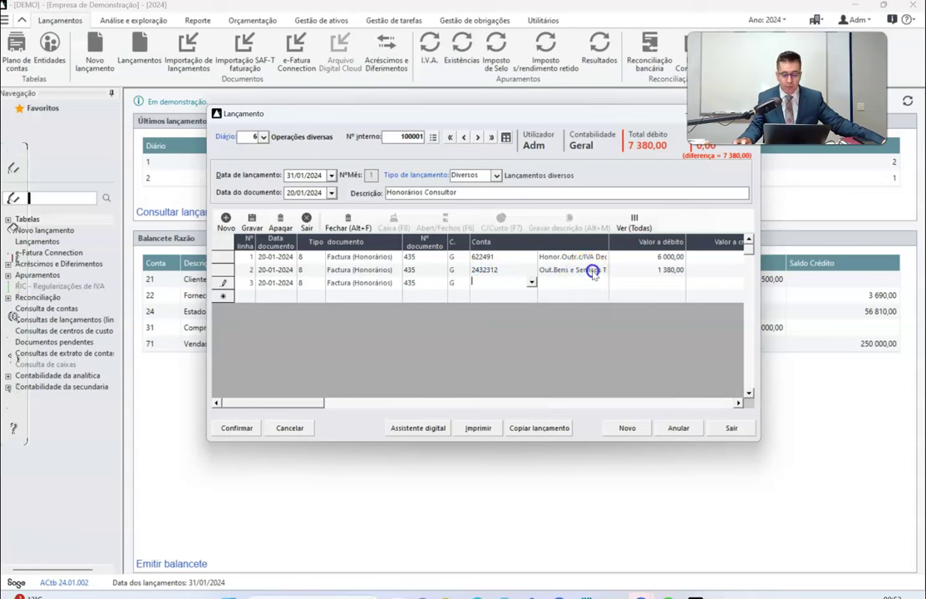
pyautogui.moveTo(610, 241); pyautogui.dragTo(637, 241)
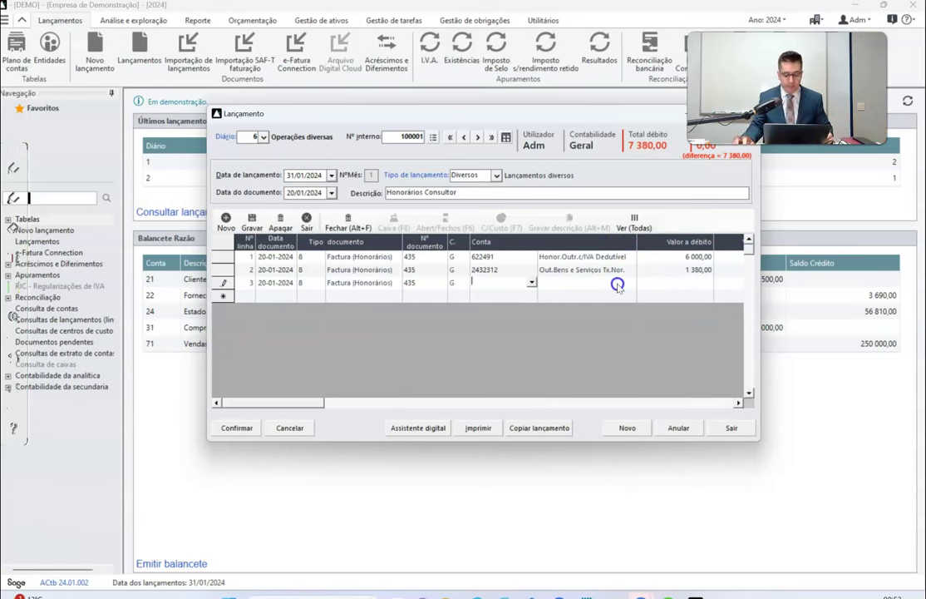
pyautogui.hotkey('alt', 'Tab')
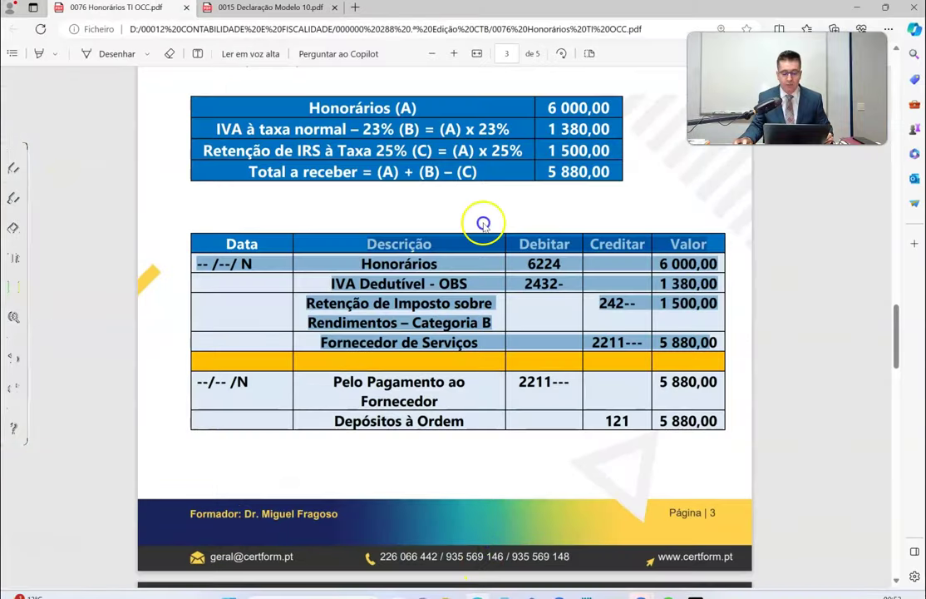
# Mark the 242-- withholding account in the PDF's solution table.
pyautogui.moveTo(599, 306); pyautogui.dragTo(643, 309)
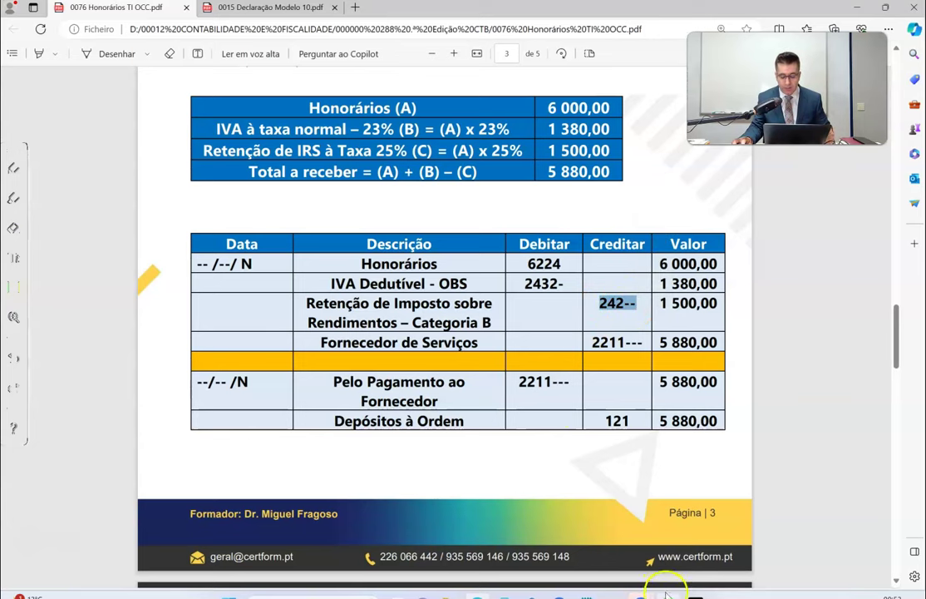
pyautogui.moveTo(695, 593)
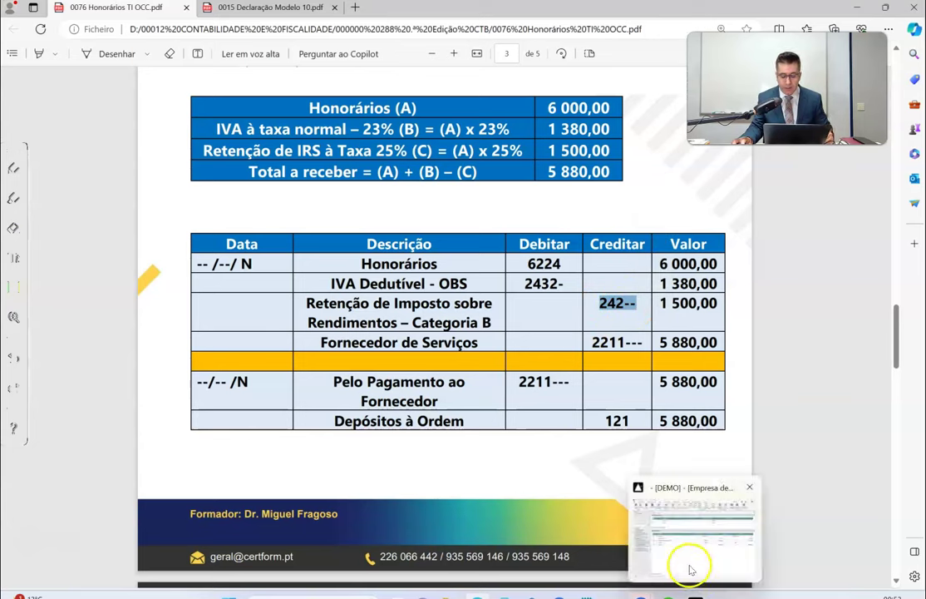
pyautogui.click(690, 563)
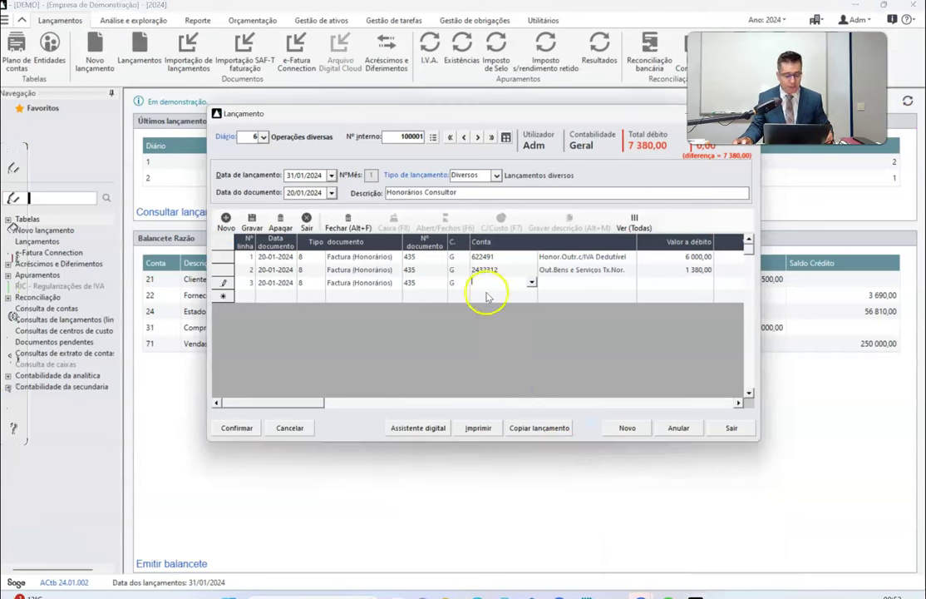
# Assign line 3 to withholding account 24221 Rend. Profissionais-Residentes.
pyautogui.write('242')
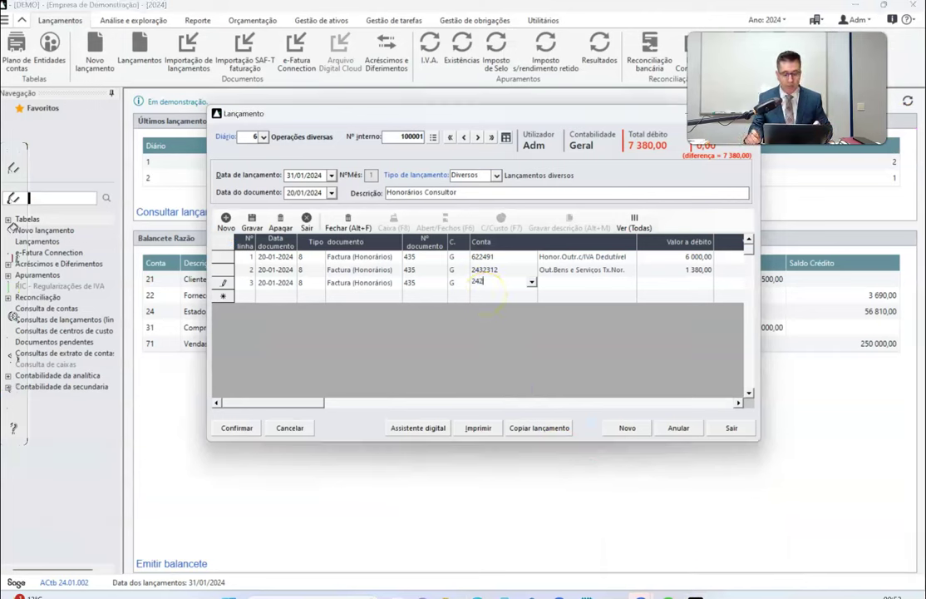
pyautogui.click(532, 283)
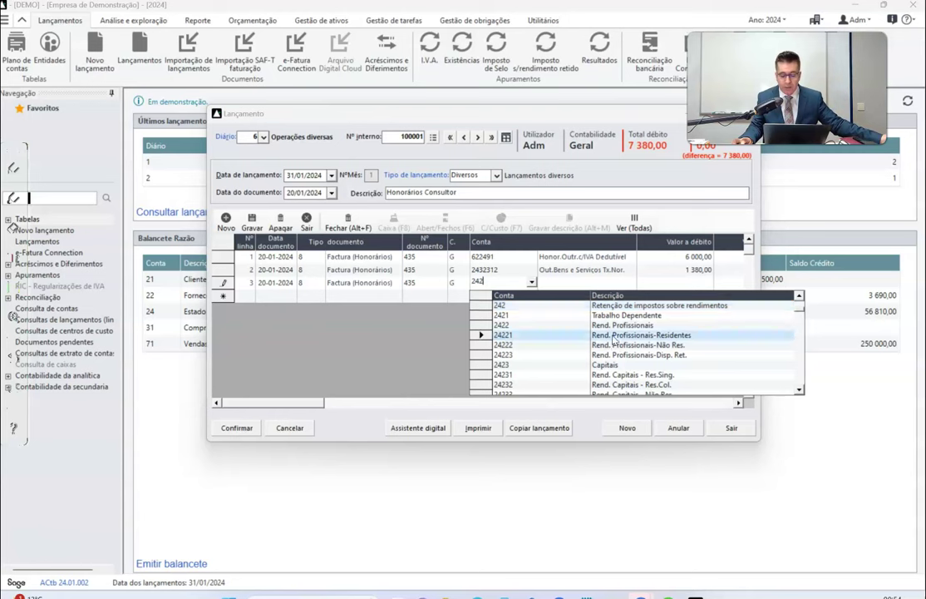
pyautogui.click(615, 336)
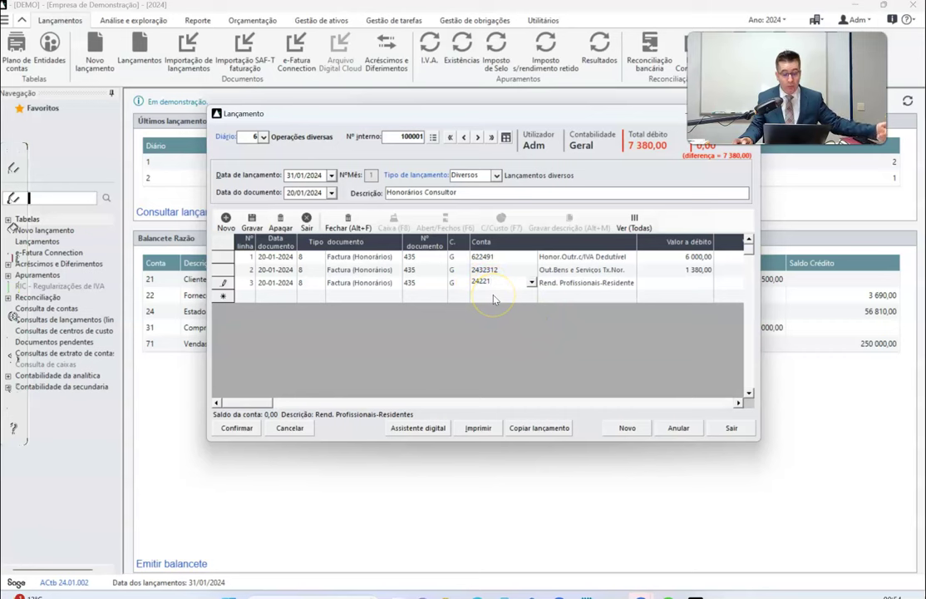
pyautogui.press('Return')
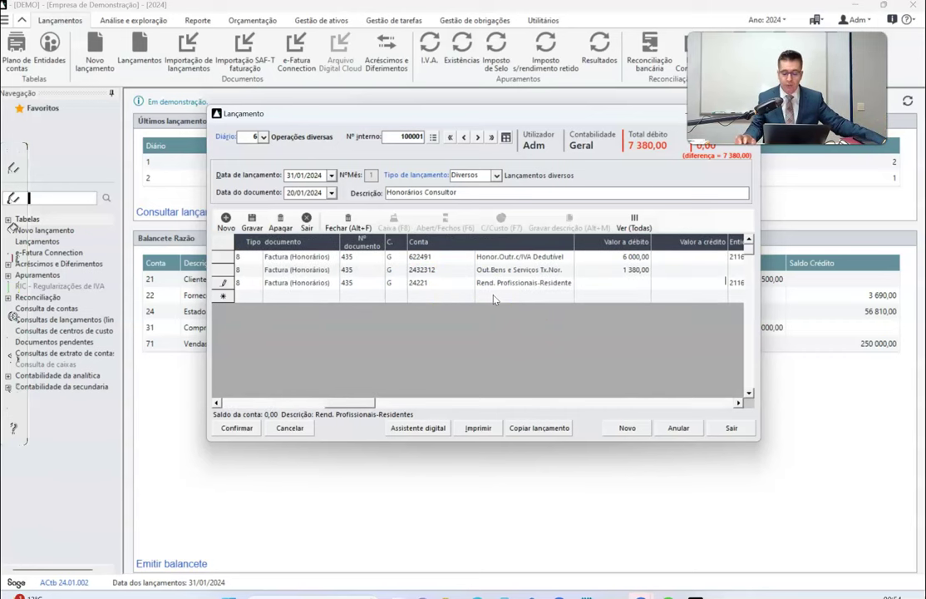